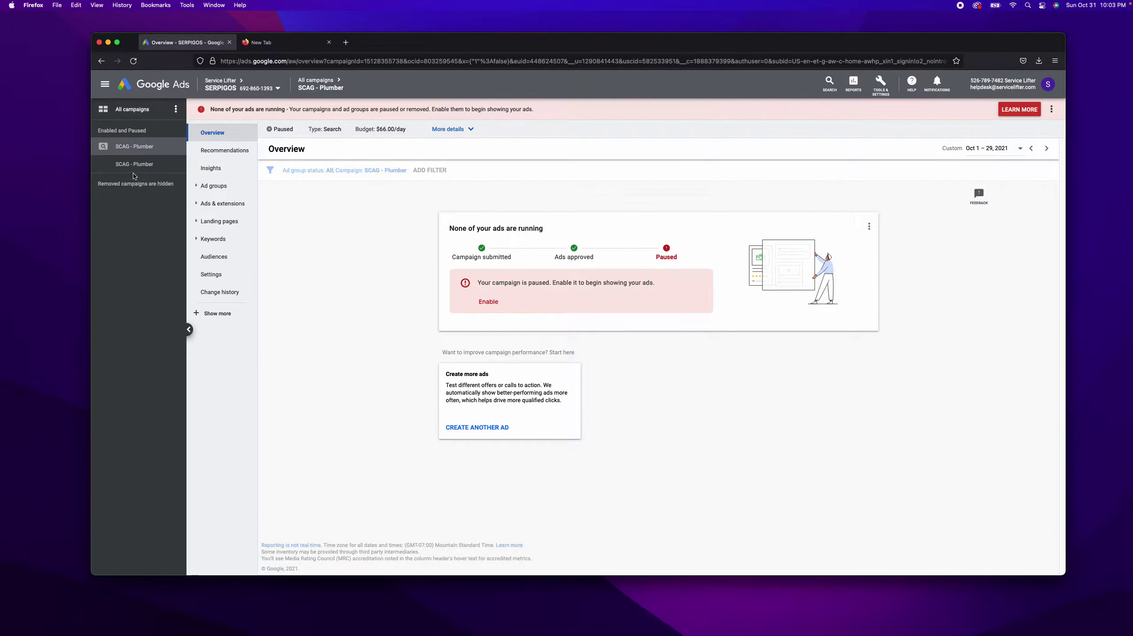
Step: Open the search keywords of the SCAG - Plumber ad group
{"action": "left_click", "coordinate": [156, 169]}
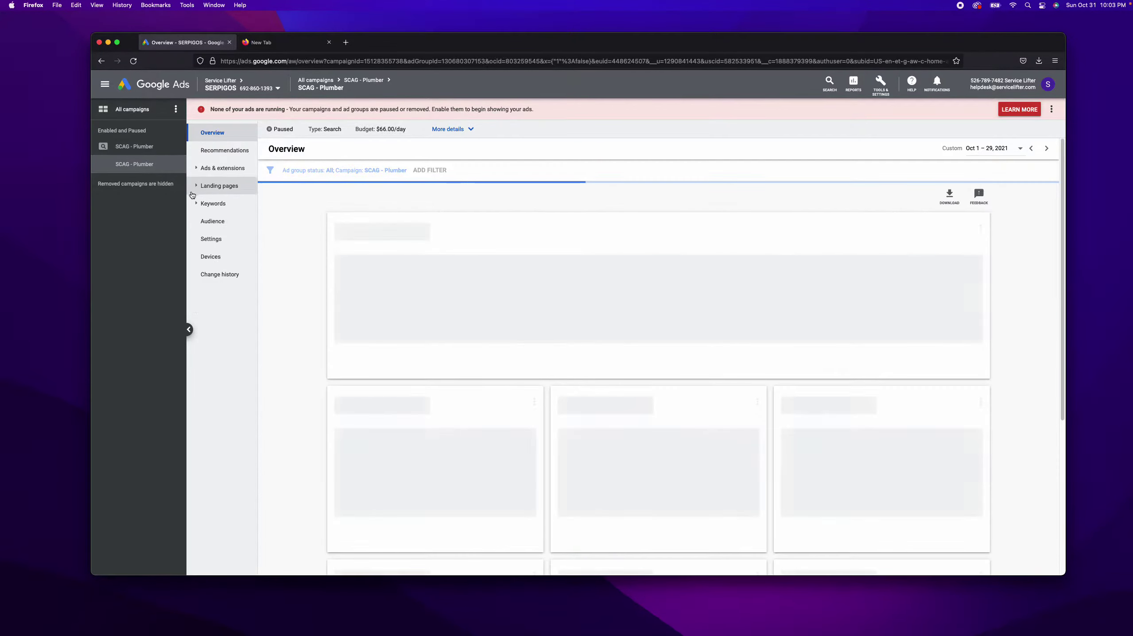
{"action": "left_click", "coordinate": [225, 171]}
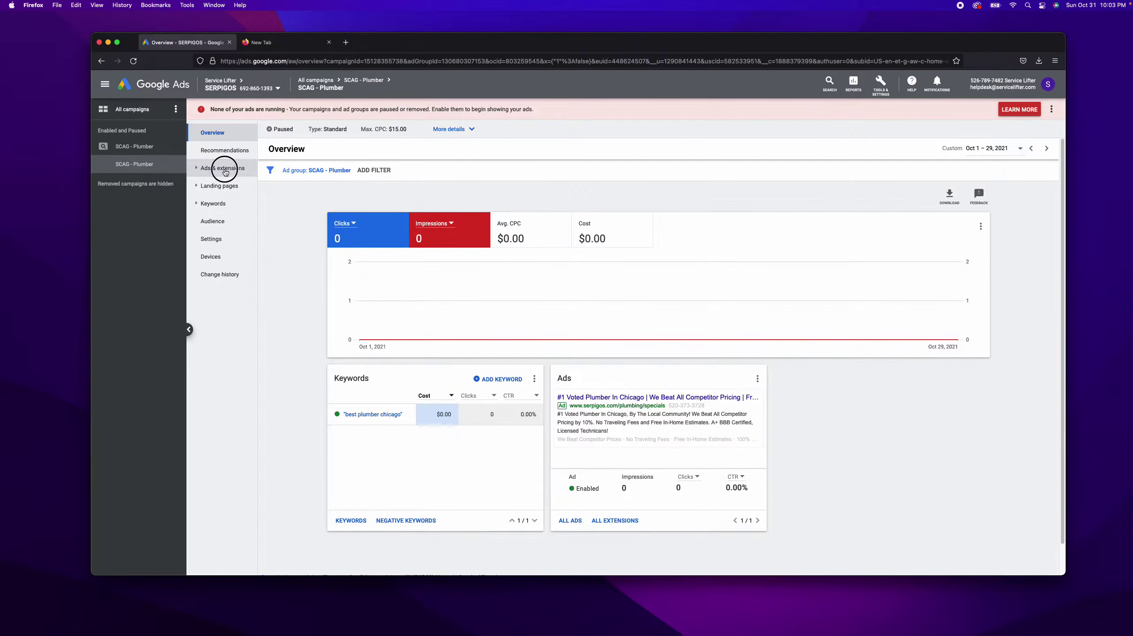
{"action": "left_click", "coordinate": [213, 239]}
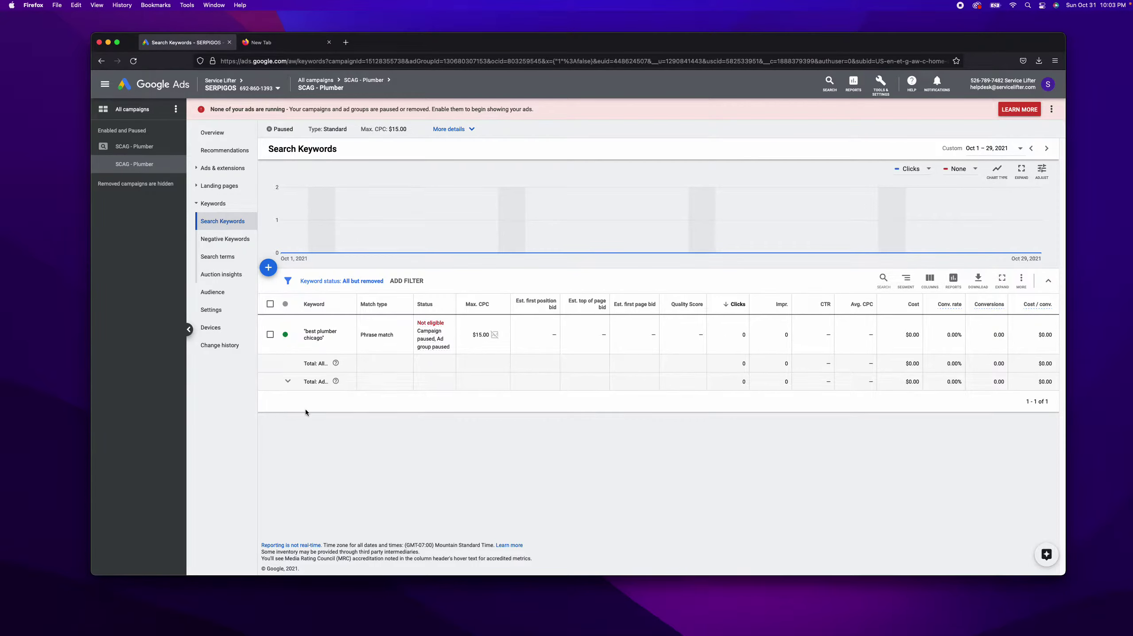
Step: Review the estimated bid attributes in the keyword table's column settings and apply the column set
{"action": "left_click", "coordinate": [929, 283]}
{"action": "left_click", "coordinate": [929, 304]}
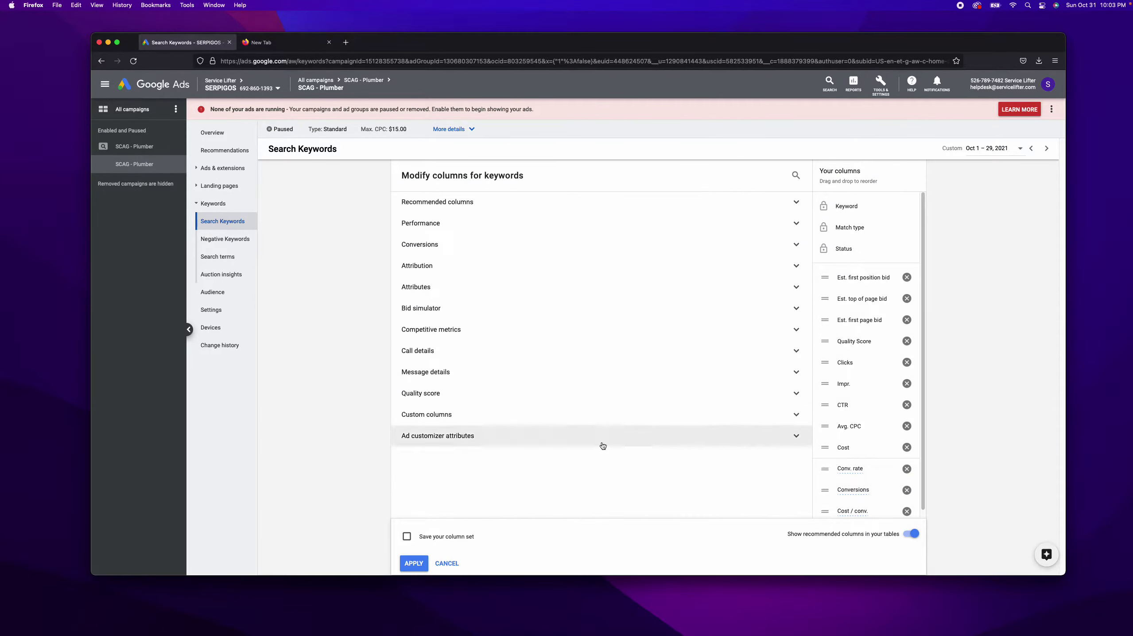
{"action": "left_click", "coordinate": [487, 293]}
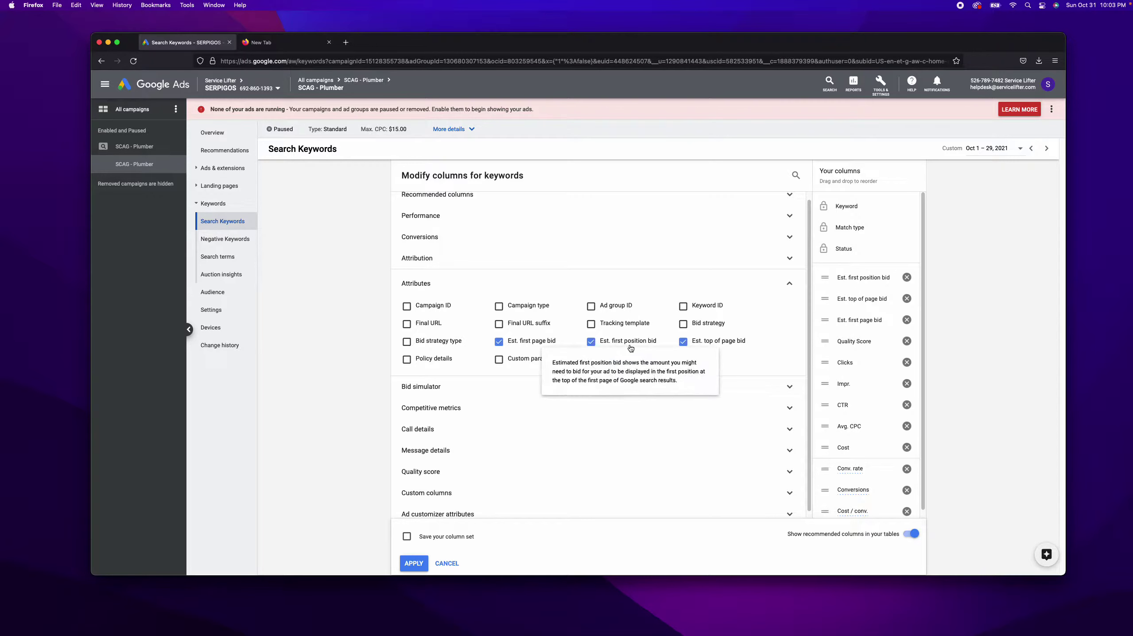
{"action": "mouse_move", "coordinate": [720, 347]}
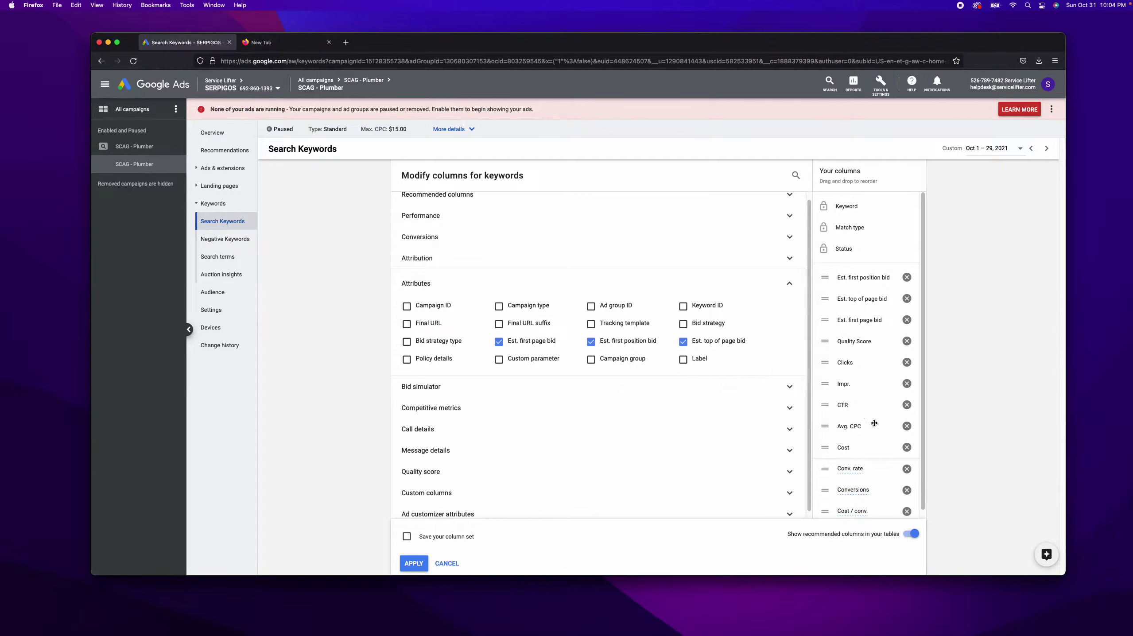
{"action": "scroll", "coordinate": [872, 421], "scroll_direction": "down", "scroll_amount": 1}
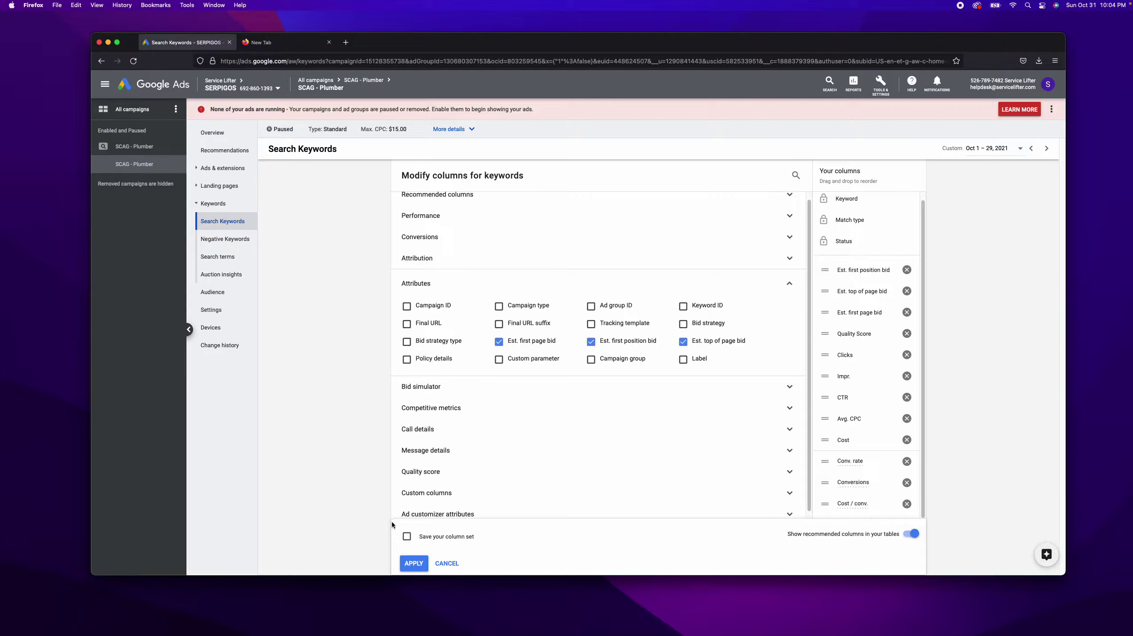
{"action": "left_click", "coordinate": [413, 563]}
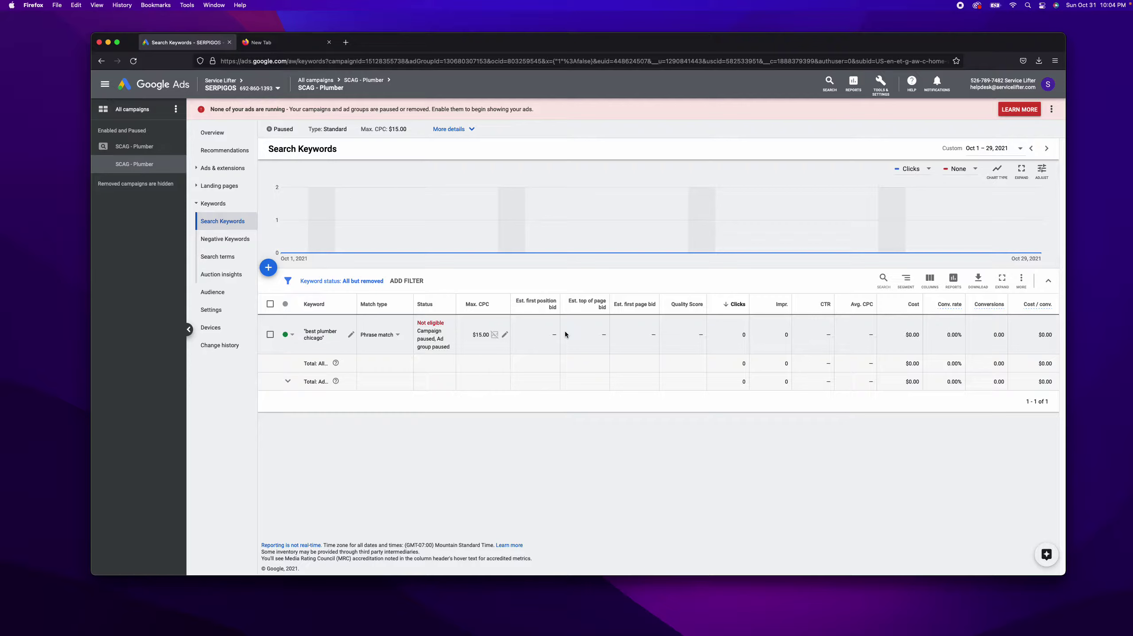
Step: Switch to the Service Lifter admin Google account and open the Steamy Concepts - Tucson ads account
{"action": "left_click", "coordinate": [1048, 83]}
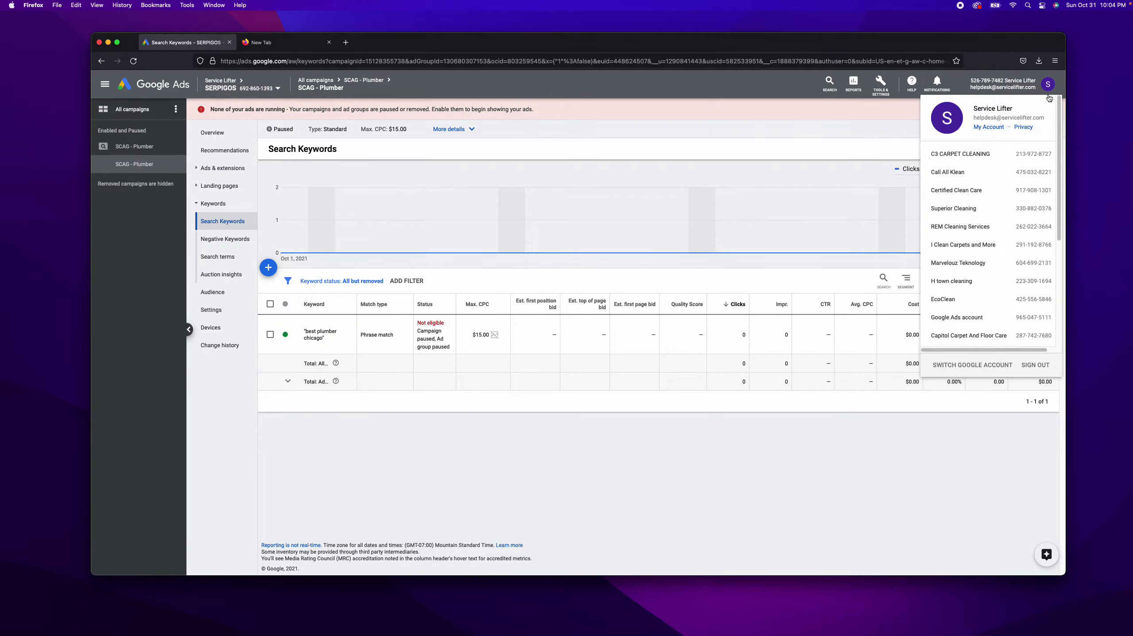
{"action": "left_click", "coordinate": [1008, 368]}
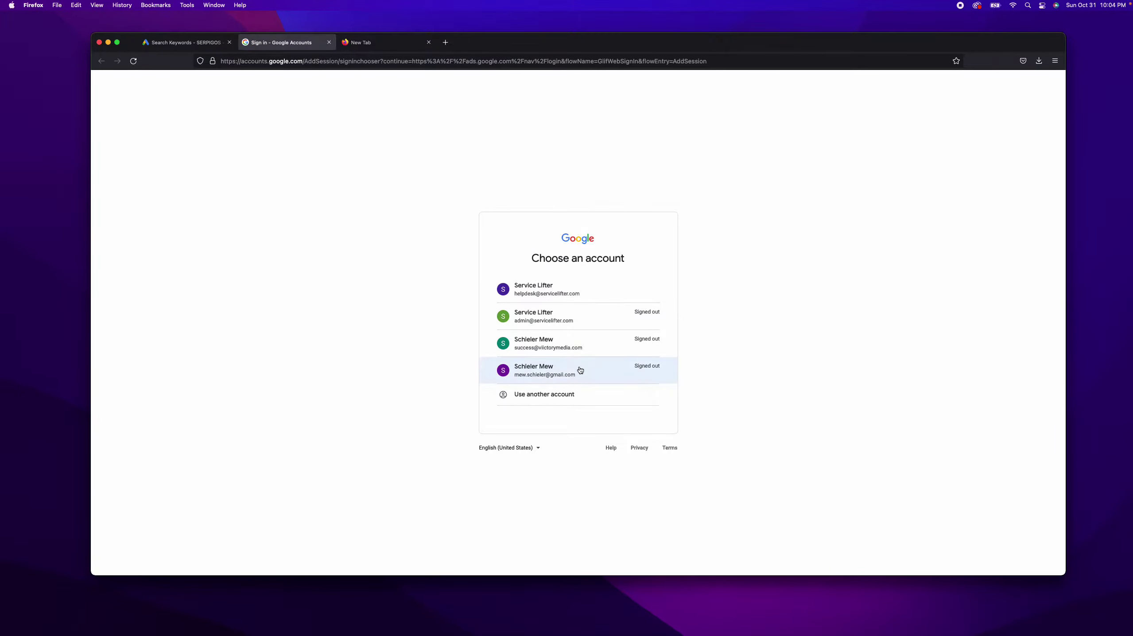
{"action": "left_click", "coordinate": [581, 326]}
{"action": "left_click", "coordinate": [629, 377]}
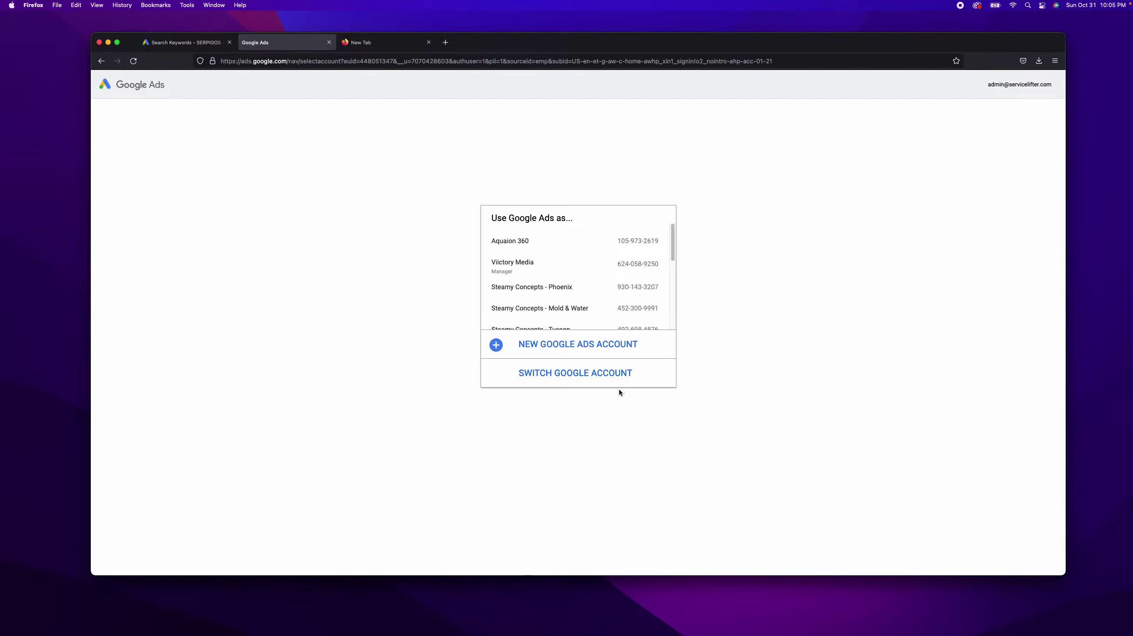
{"action": "left_click", "coordinate": [583, 322]}
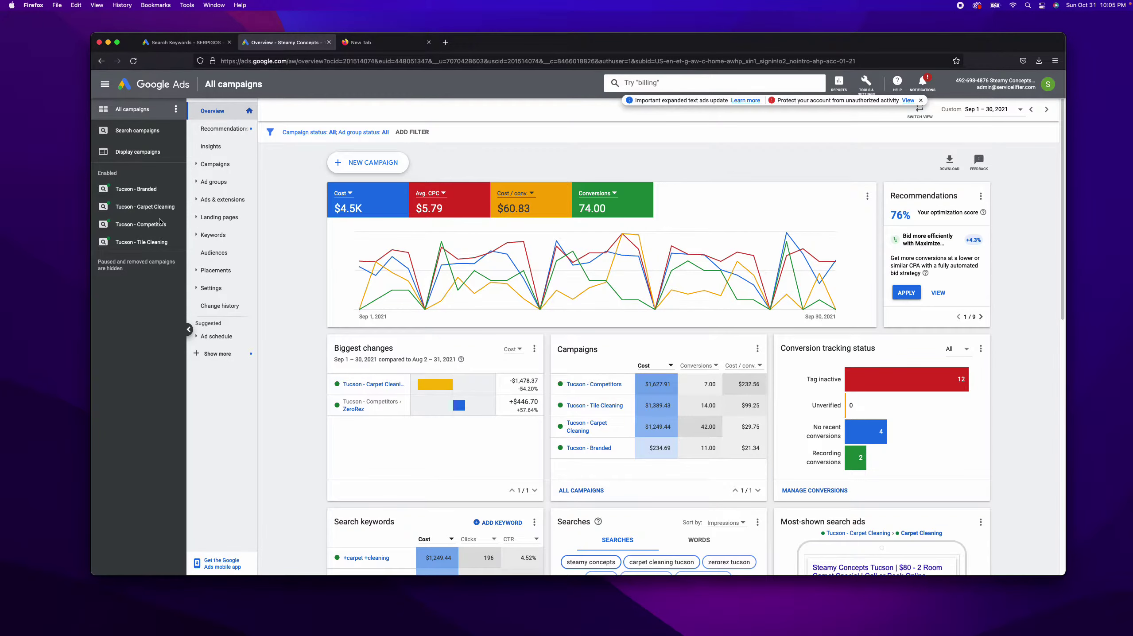
Step: Open the search keywords of the ZeroRez ad group in the Tucson - Competitors campaign
{"action": "left_click", "coordinate": [158, 228]}
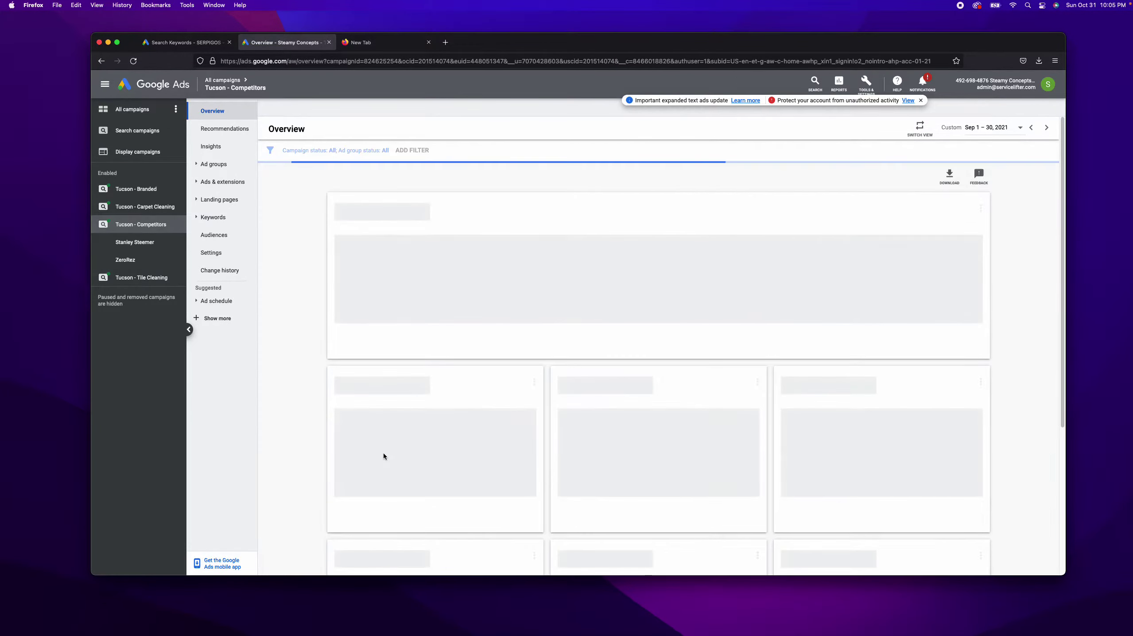
{"action": "left_click", "coordinate": [214, 164]}
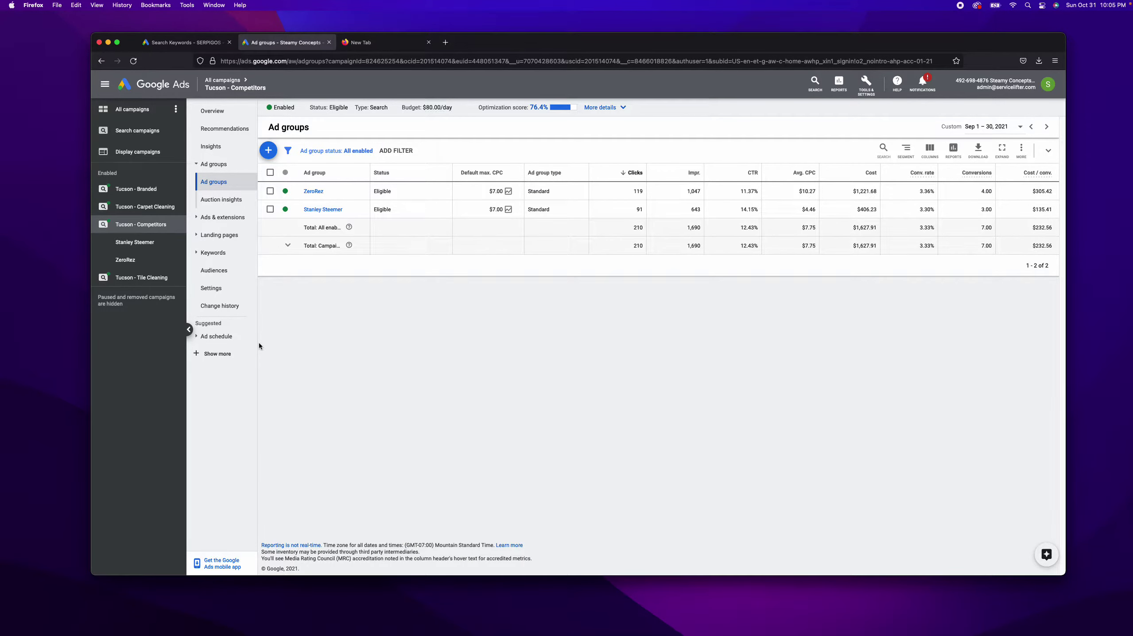
{"action": "left_click", "coordinate": [314, 191]}
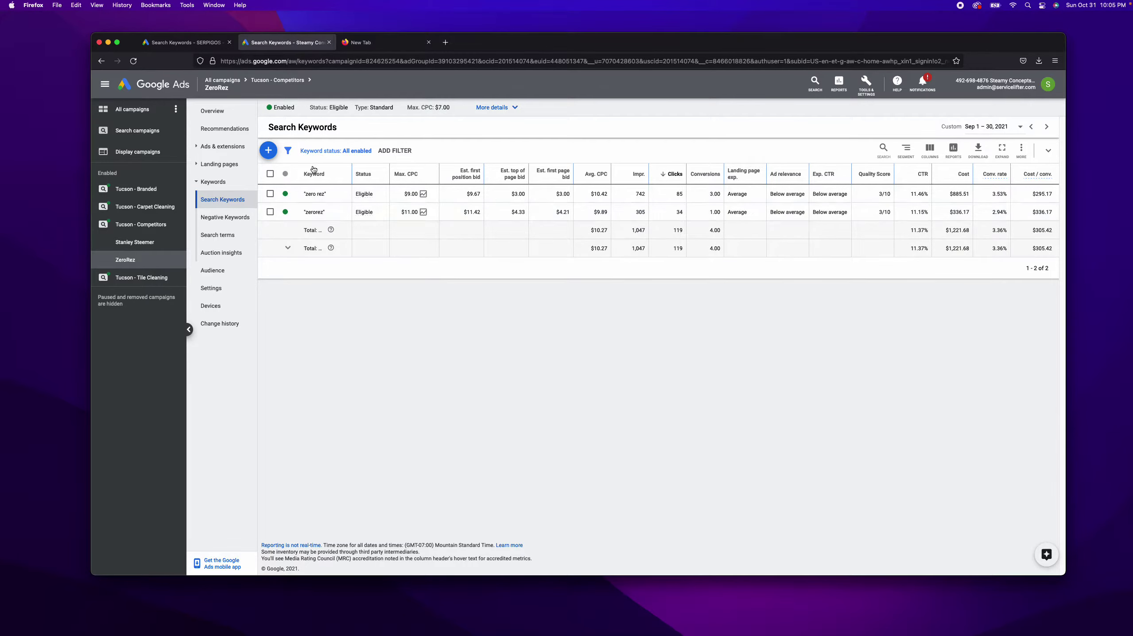
Step: Compare the bids, estimates and quality scores of the Stanley Steemer and ZeroRez ad groups' keywords
{"action": "left_click", "coordinate": [147, 242]}
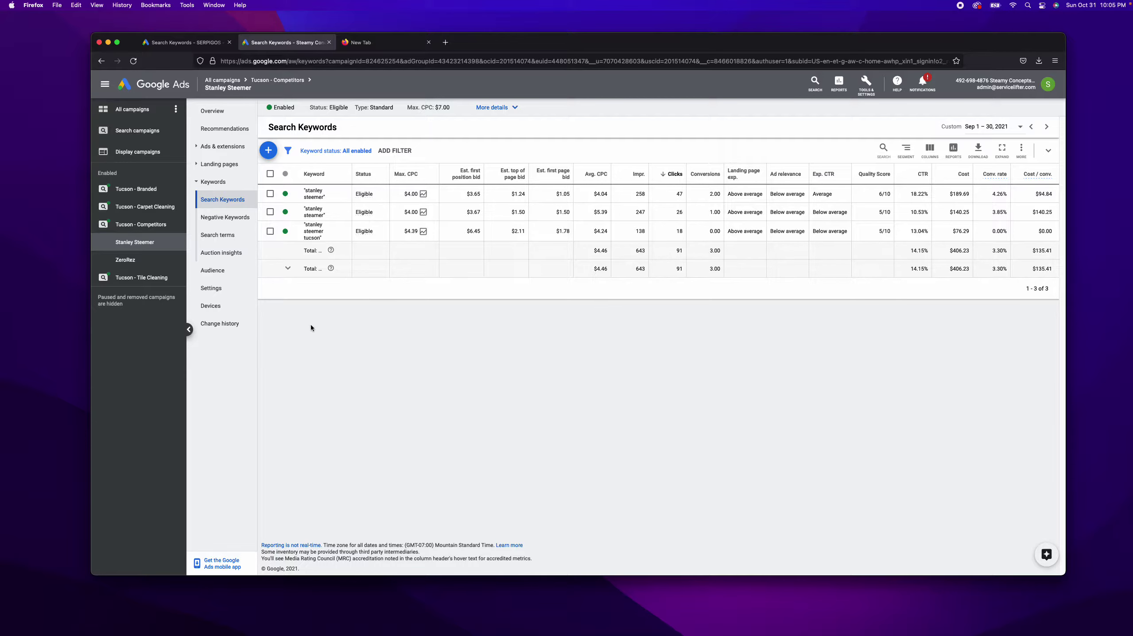
{"action": "left_click", "coordinate": [149, 262]}
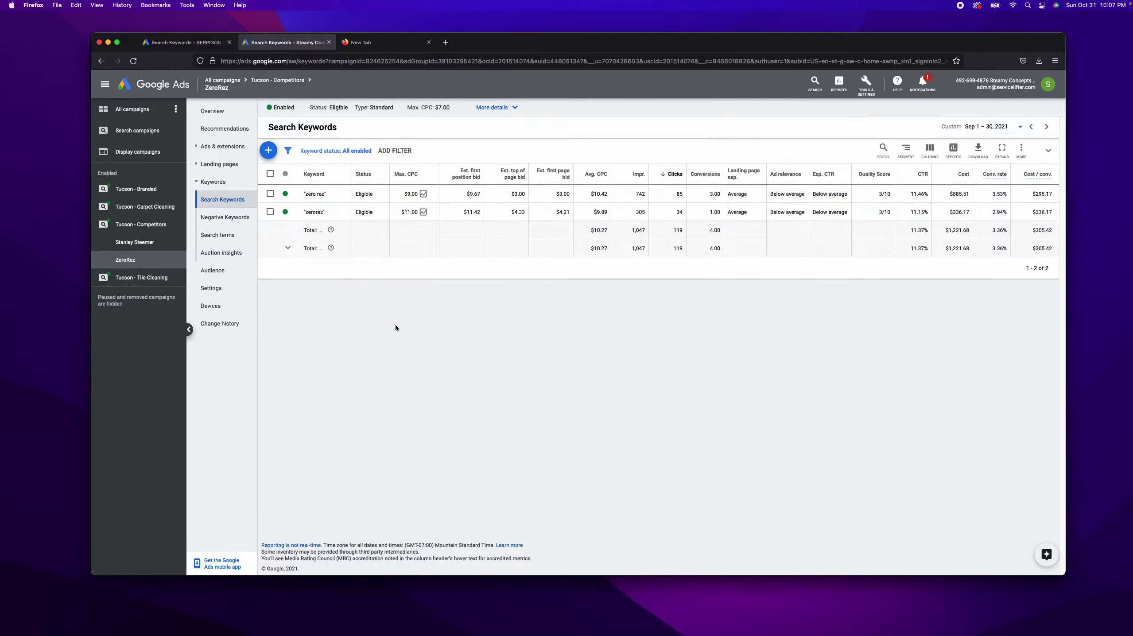
{"action": "mouse_move", "coordinate": [705, 174]}
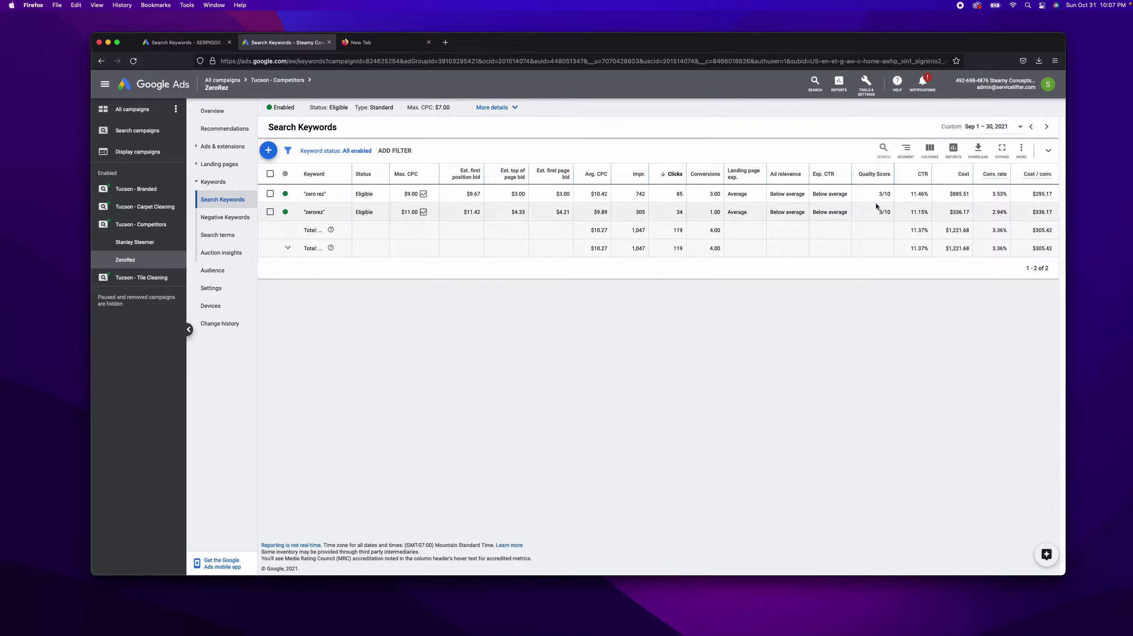
Step: Open the ad group auction insights for the whole Tucson - Competitors campaign
{"action": "left_click", "coordinate": [141, 225]}
{"action": "left_click", "coordinate": [227, 190]}
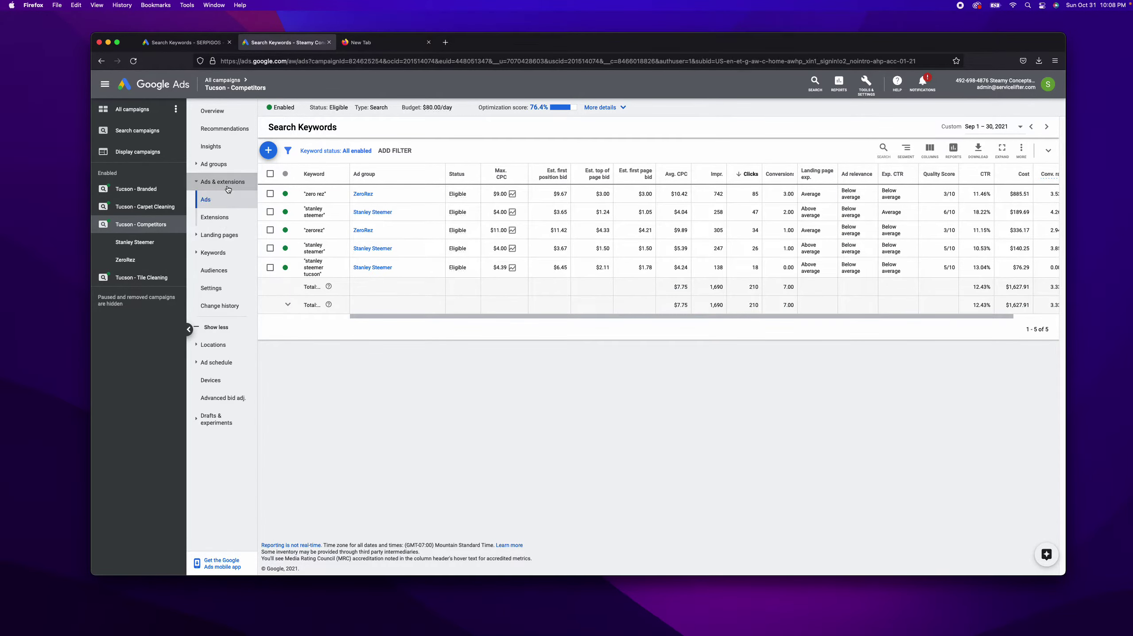
{"action": "left_click", "coordinate": [228, 169]}
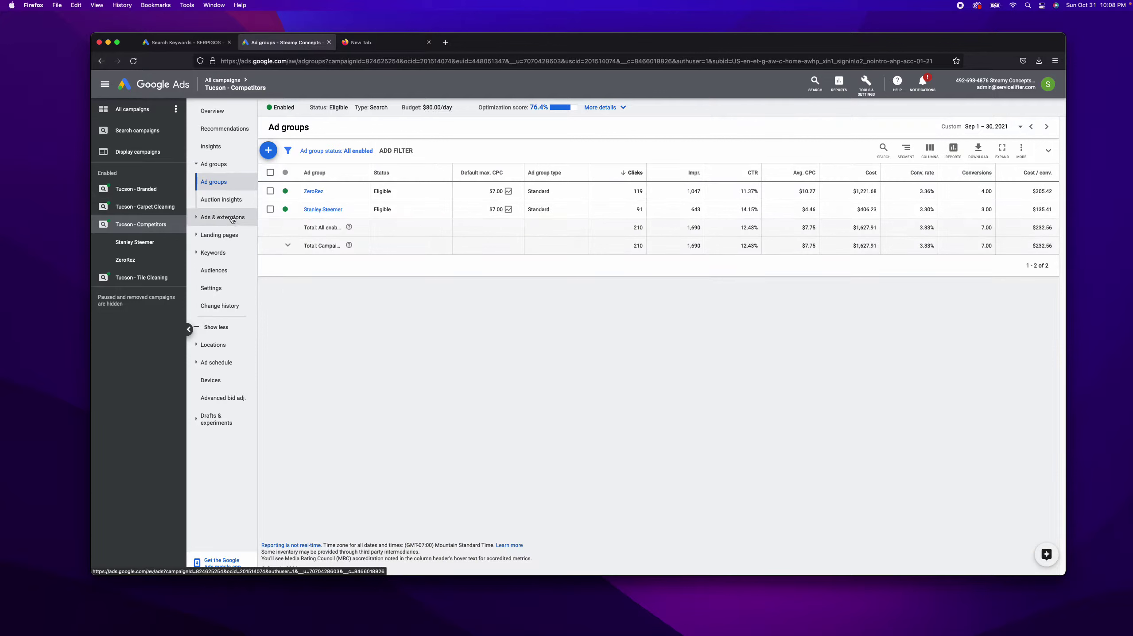
{"action": "left_click", "coordinate": [221, 200]}
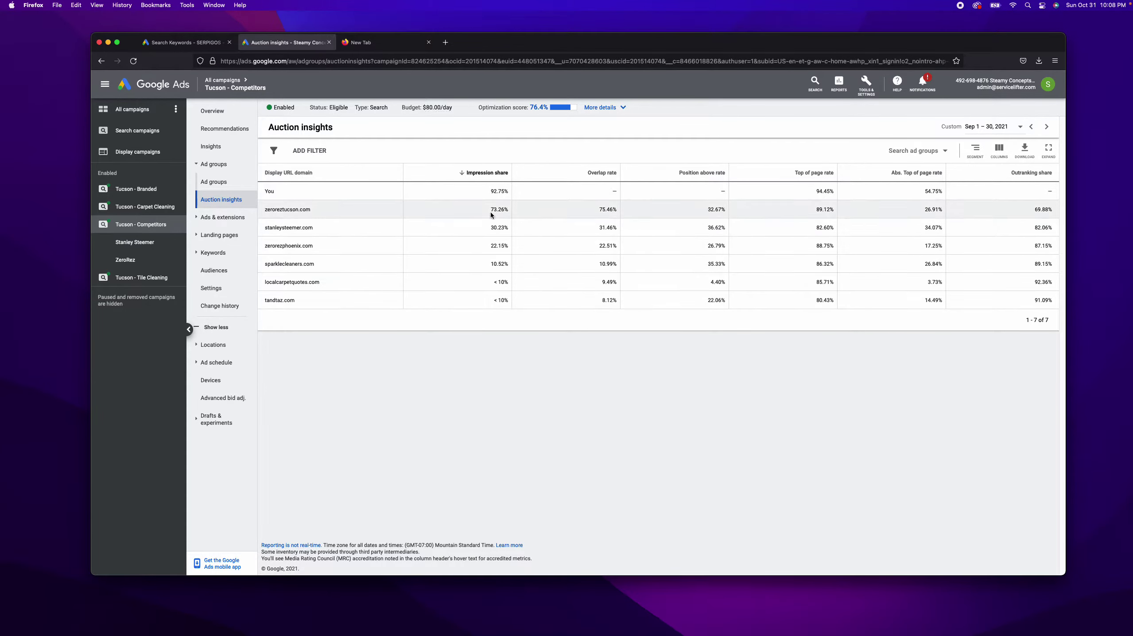
Step: Examine the account's own impression share and top of page rate in the auction insights
{"action": "left_click_drag", "start_coordinate": [482, 193], "coordinate": [509, 192]}
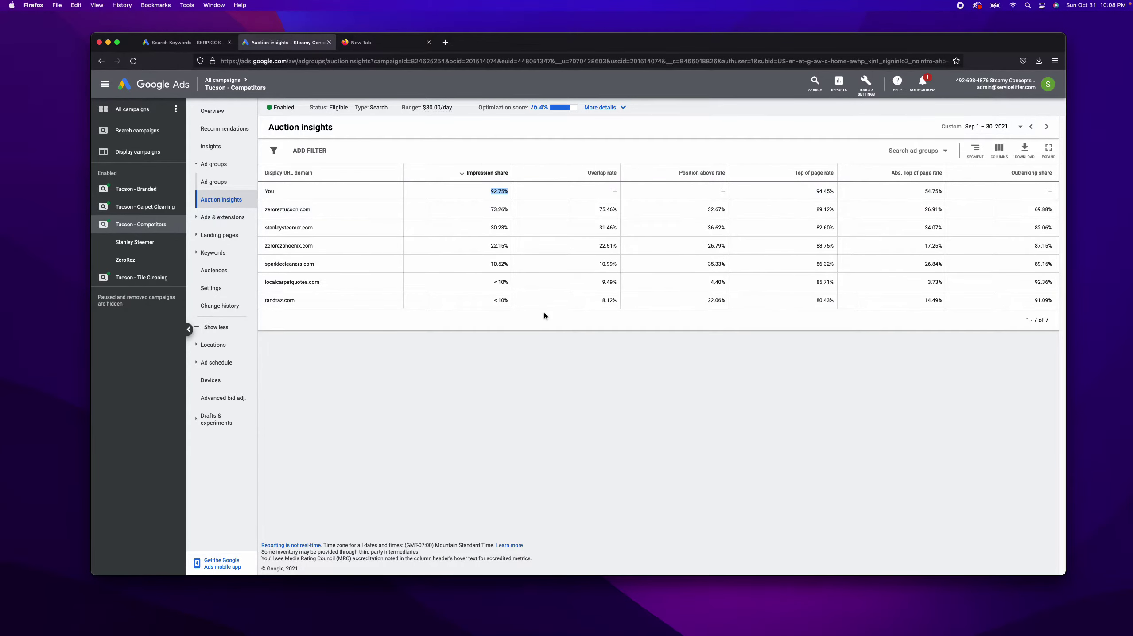
{"action": "left_click_drag", "start_coordinate": [814, 192], "coordinate": [834, 196]}
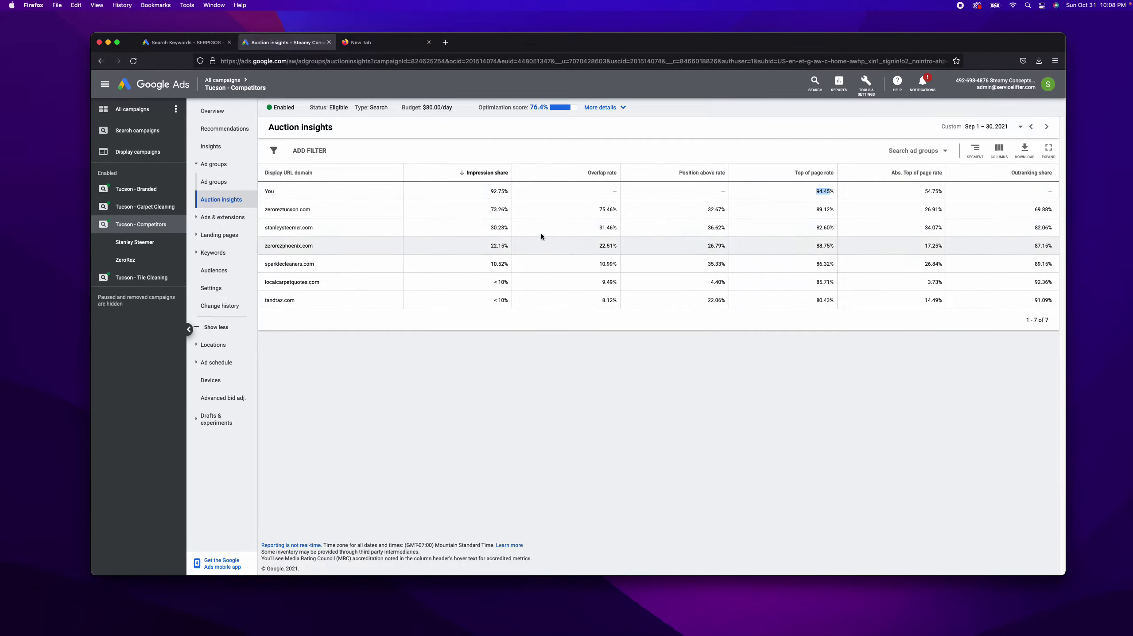
{"action": "left_click_drag", "start_coordinate": [486, 194], "coordinate": [435, 291]}
{"action": "left_click", "coordinate": [435, 291]}
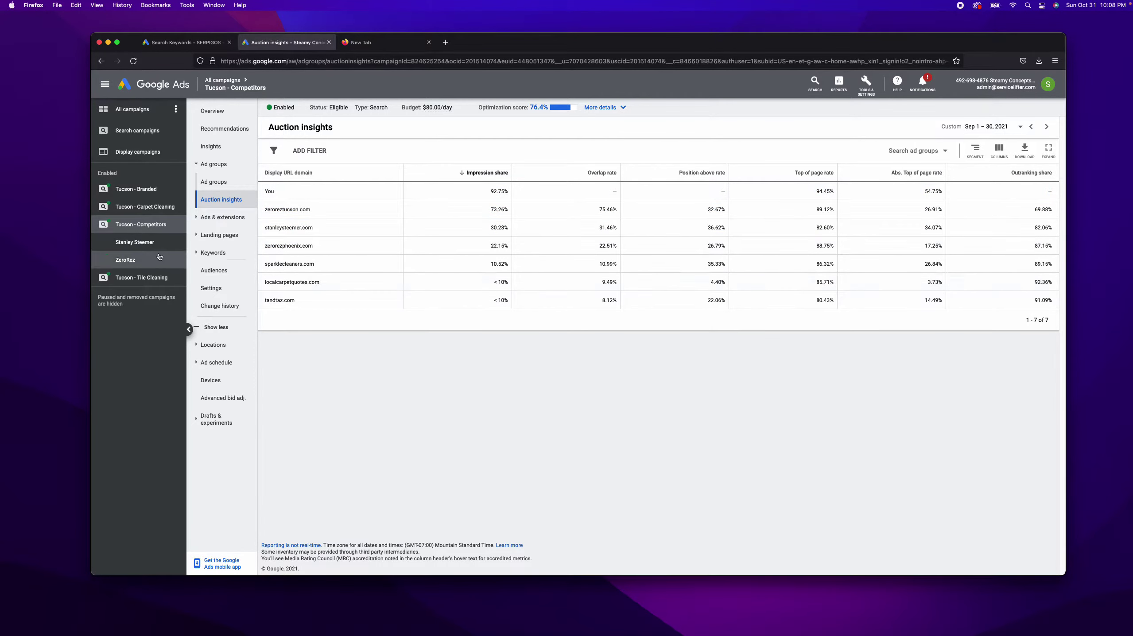
Step: In the Stanley Steemer ad group, set the first "stanley steemer" keyword's maximum CPC to $3.55
{"action": "left_click", "coordinate": [135, 242]}
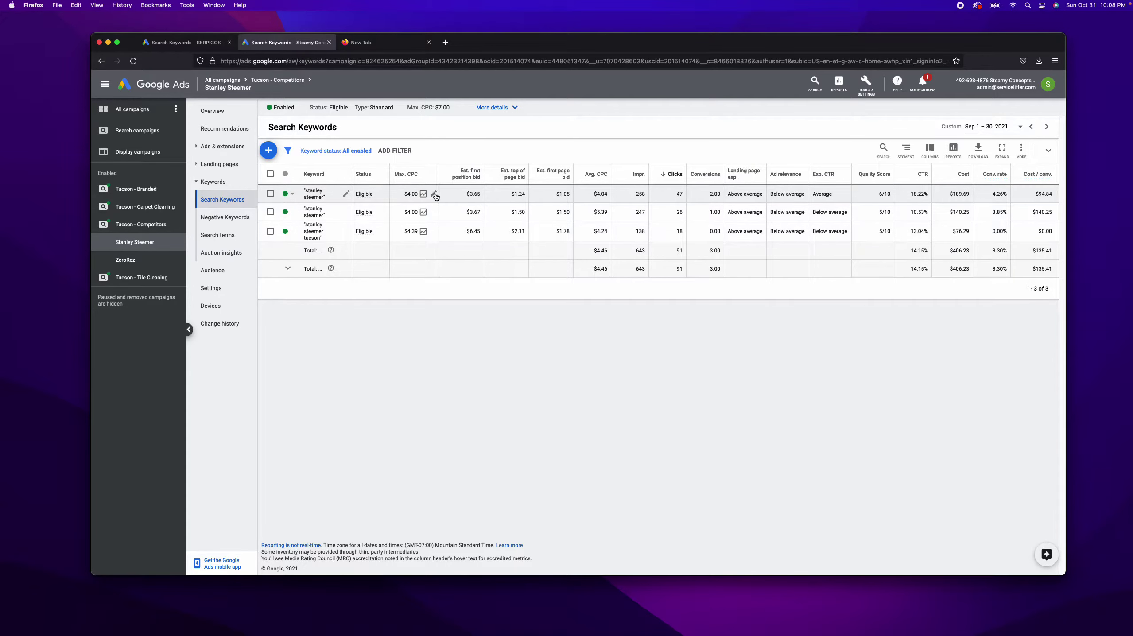
{"action": "left_click", "coordinate": [433, 194]}
{"action": "key", "text": "Escape"}
{"action": "left_click", "coordinate": [429, 193]}
{"action": "double_click", "coordinate": [403, 210]}
{"action": "type", "text": "3.55"}
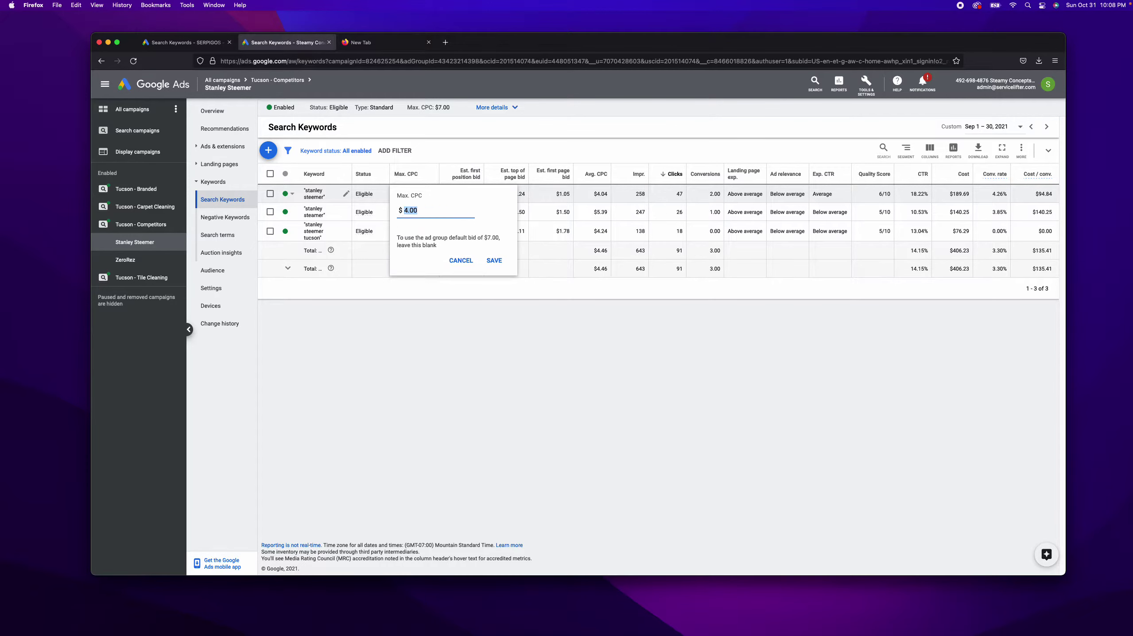
{"action": "key", "text": "Return"}
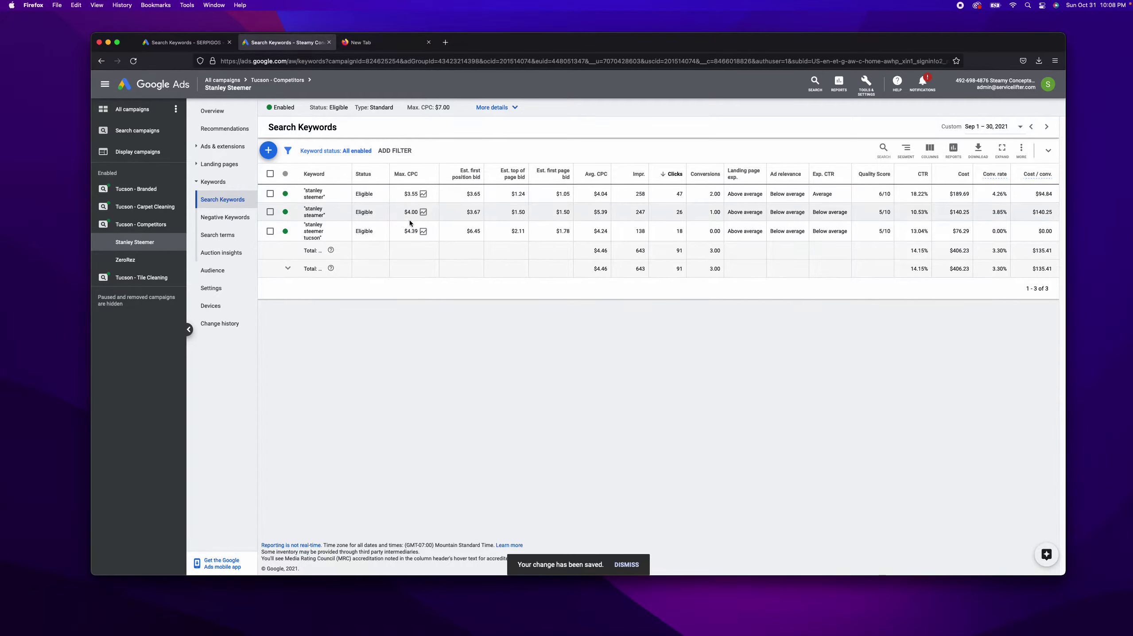
Step: Set the second "stanley steemer" keyword's maximum CPC to $3.55 as well
{"action": "left_click", "coordinate": [432, 214]}
{"action": "double_click", "coordinate": [405, 228]}
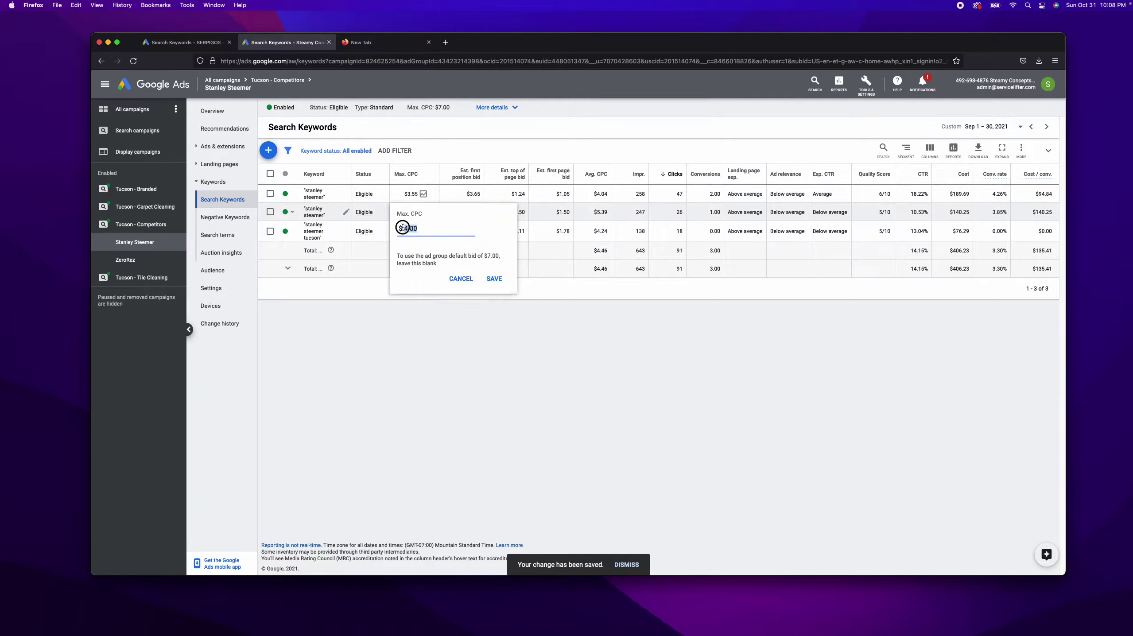
{"action": "type", "text": "3.55"}
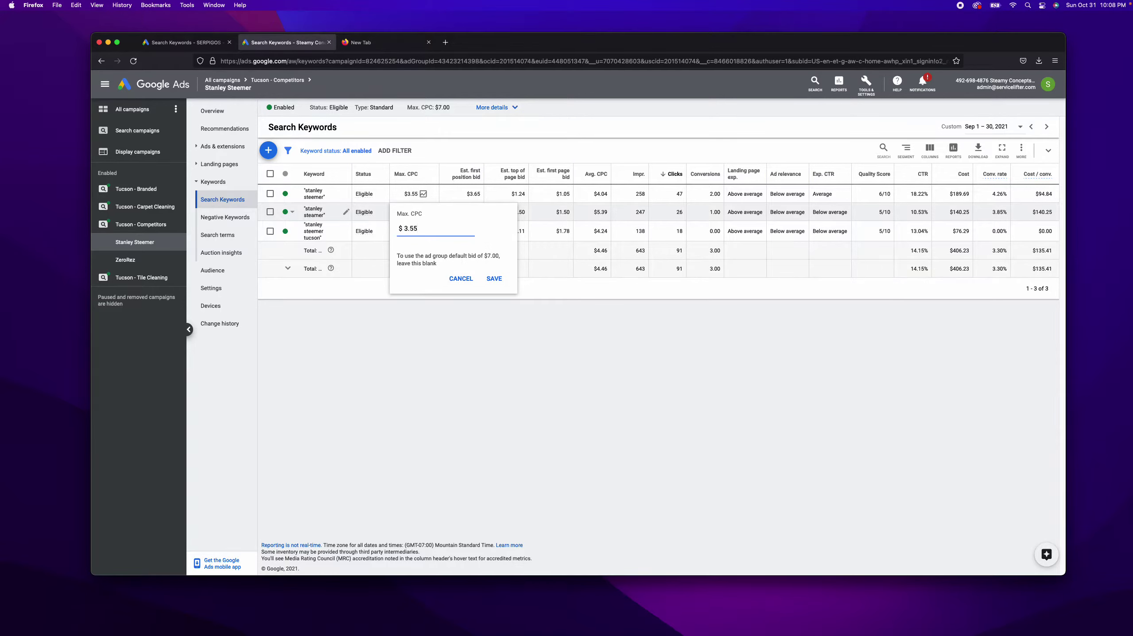
{"action": "key", "text": "Return"}
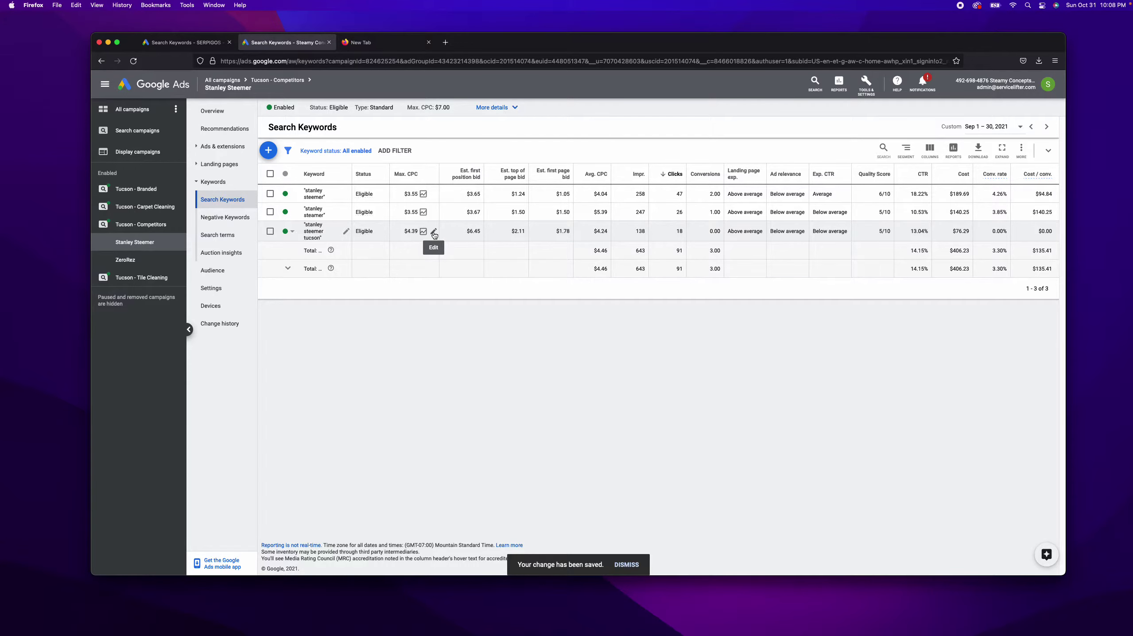
Step: Set the maximum CPC of the "stanley steemer tucson" keyword to $6.20
{"action": "left_click", "coordinate": [433, 233]}
{"action": "left_click_drag", "start_coordinate": [429, 244], "coordinate": [392, 242]}
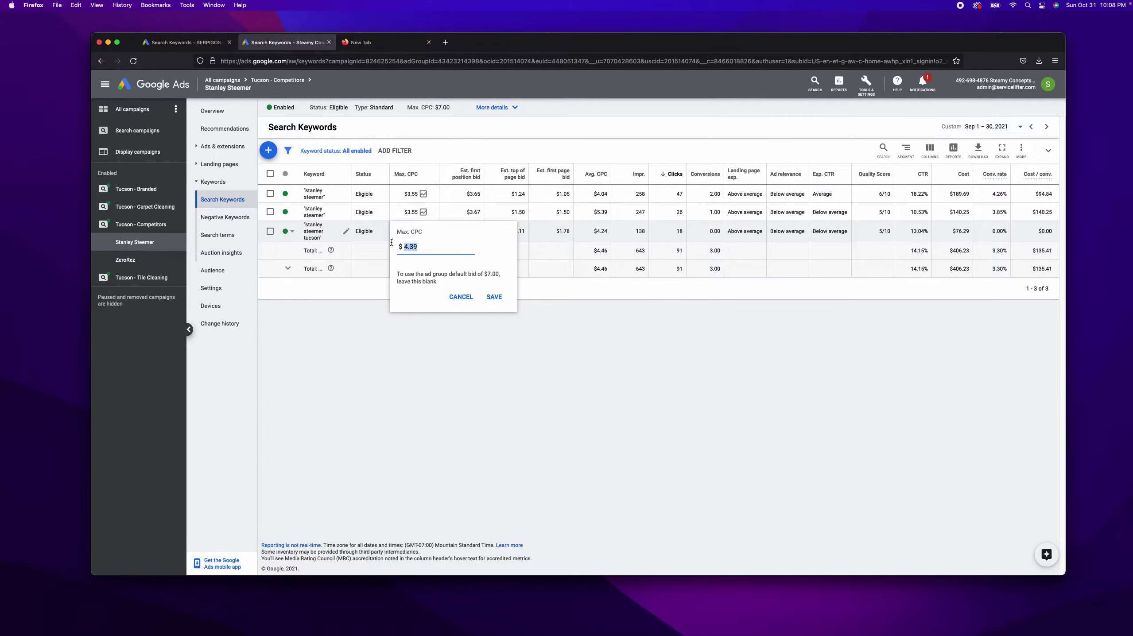
{"action": "type", "text": "6.20"}
{"action": "key", "text": "Return"}
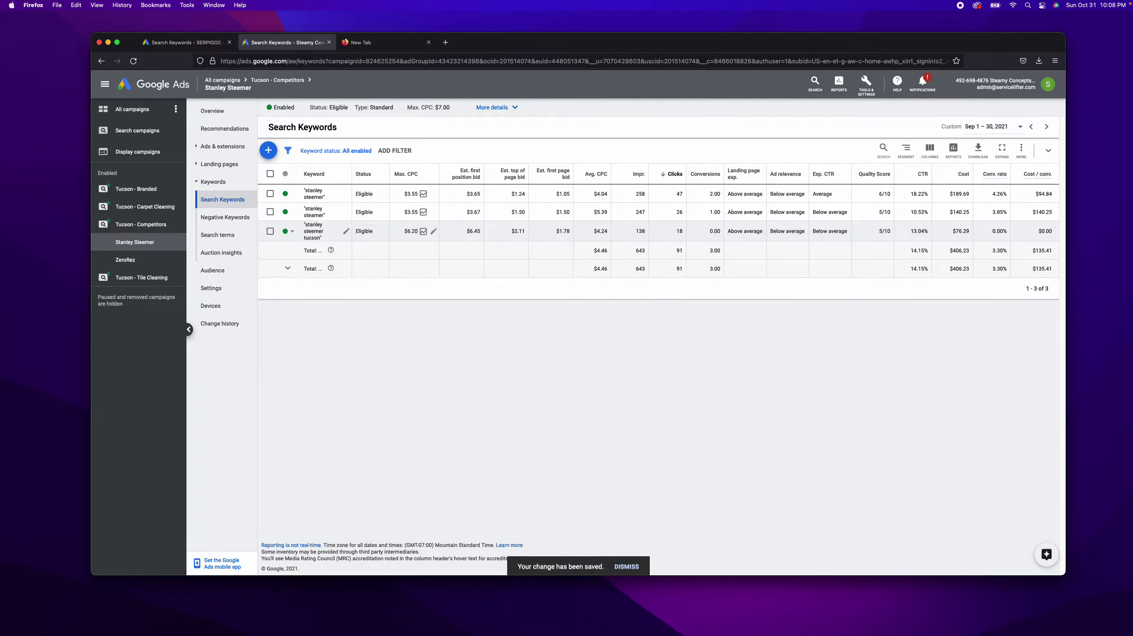
Step: Look through the full list of negative keywords in the Tucson - Carpet Cleaning campaign
{"action": "left_click", "coordinate": [141, 207]}
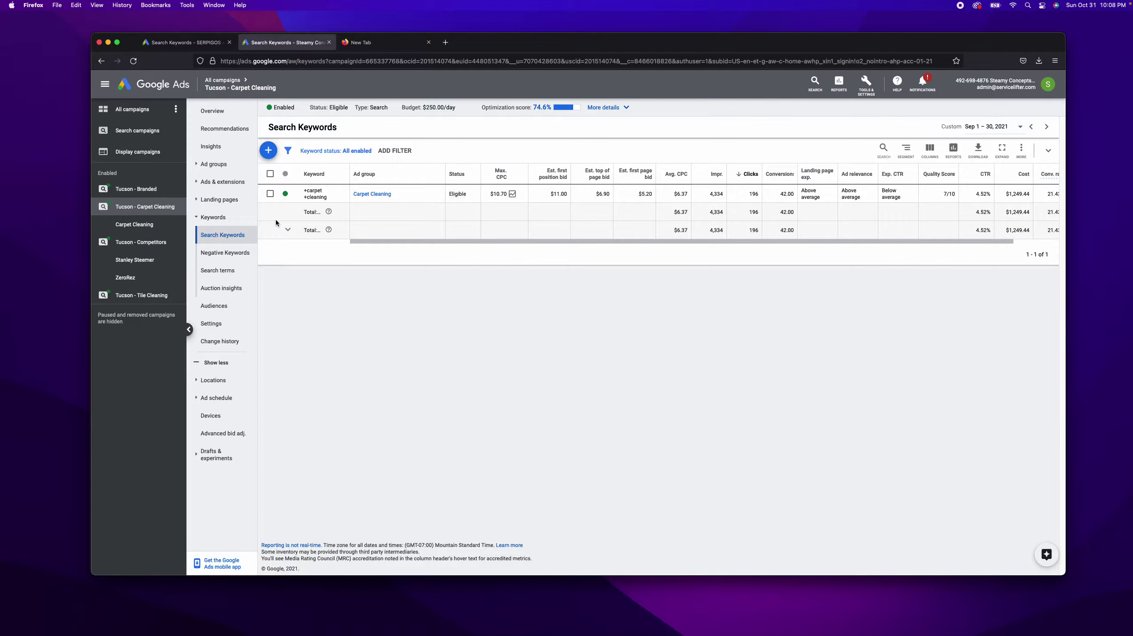
{"action": "left_click", "coordinate": [256, 253]}
{"action": "scroll", "coordinate": [384, 457], "scroll_direction": "down", "scroll_amount": 2}
{"action": "scroll", "coordinate": [405, 467], "scroll_direction": "down", "scroll_amount": 20}
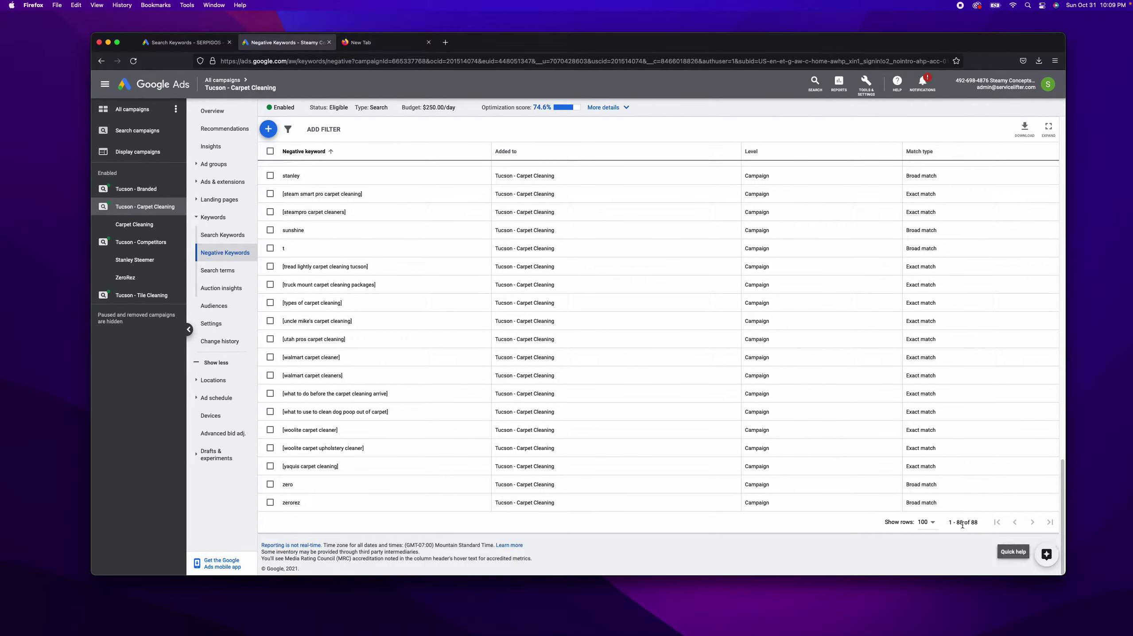
{"action": "scroll", "coordinate": [1055, 530], "scroll_direction": "up", "scroll_amount": 20}
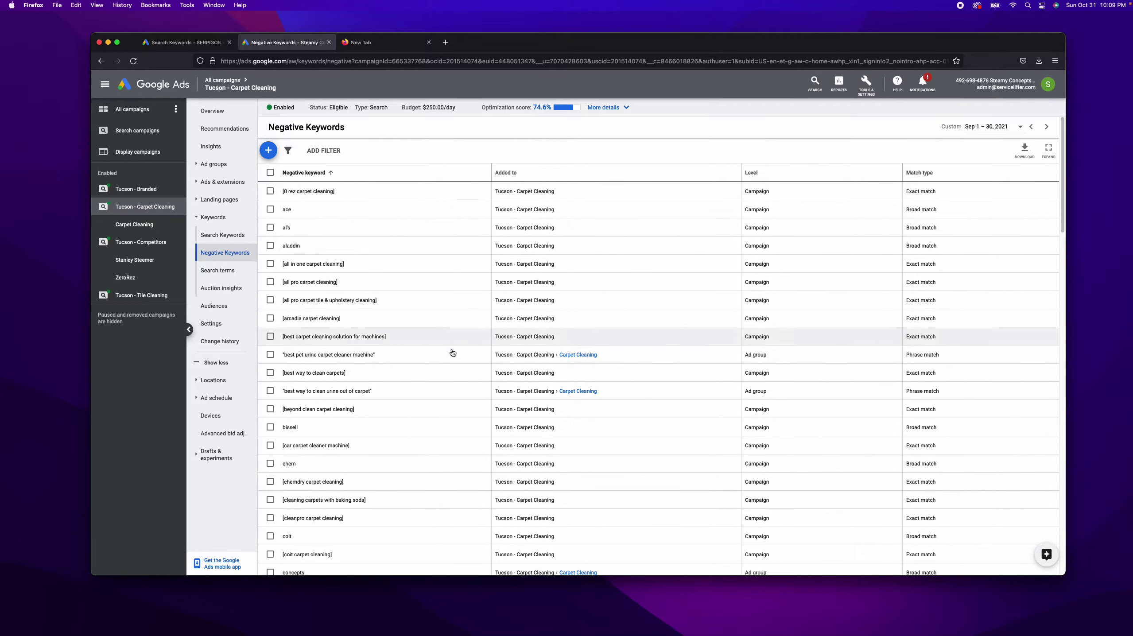
Step: Review the bid estimates, quality scores and conversion costs of the search keyword in the Tucson - Carpet Cleaning campaign
{"action": "left_click", "coordinate": [239, 235]}
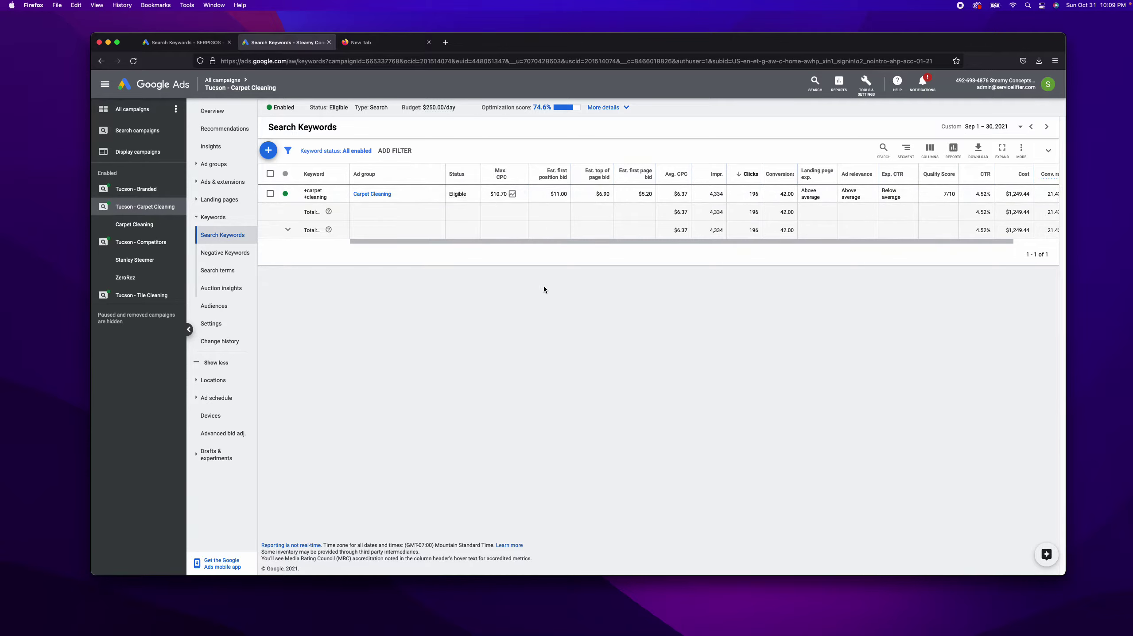
{"action": "left_click_drag", "start_coordinate": [752, 242], "coordinate": [881, 256]}
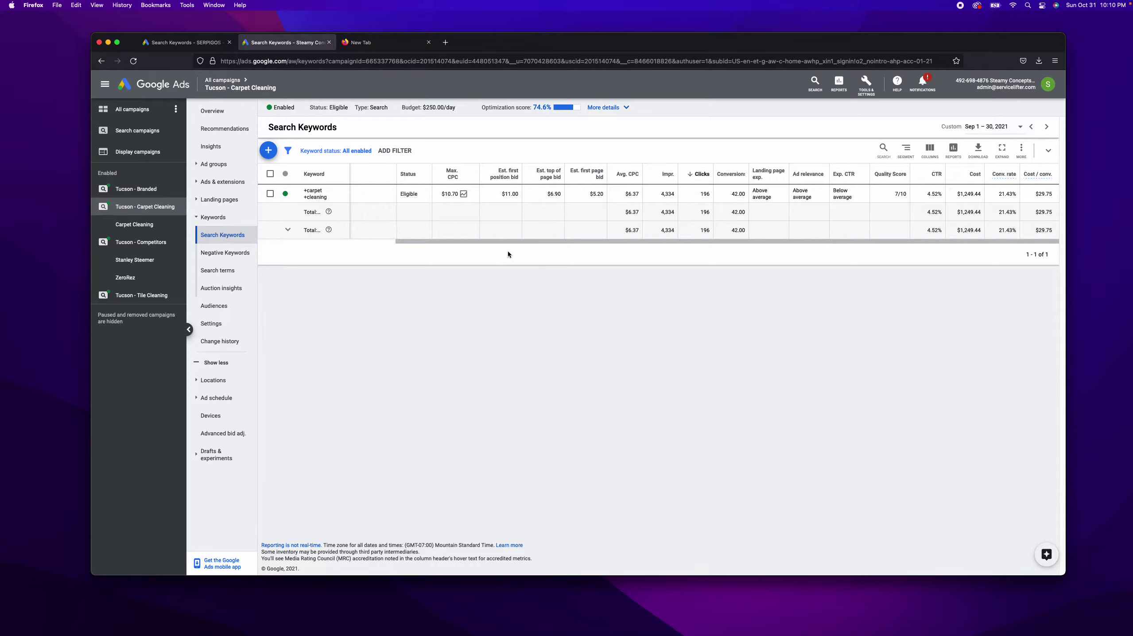
{"action": "left_click_drag", "start_coordinate": [517, 242], "coordinate": [421, 240]}
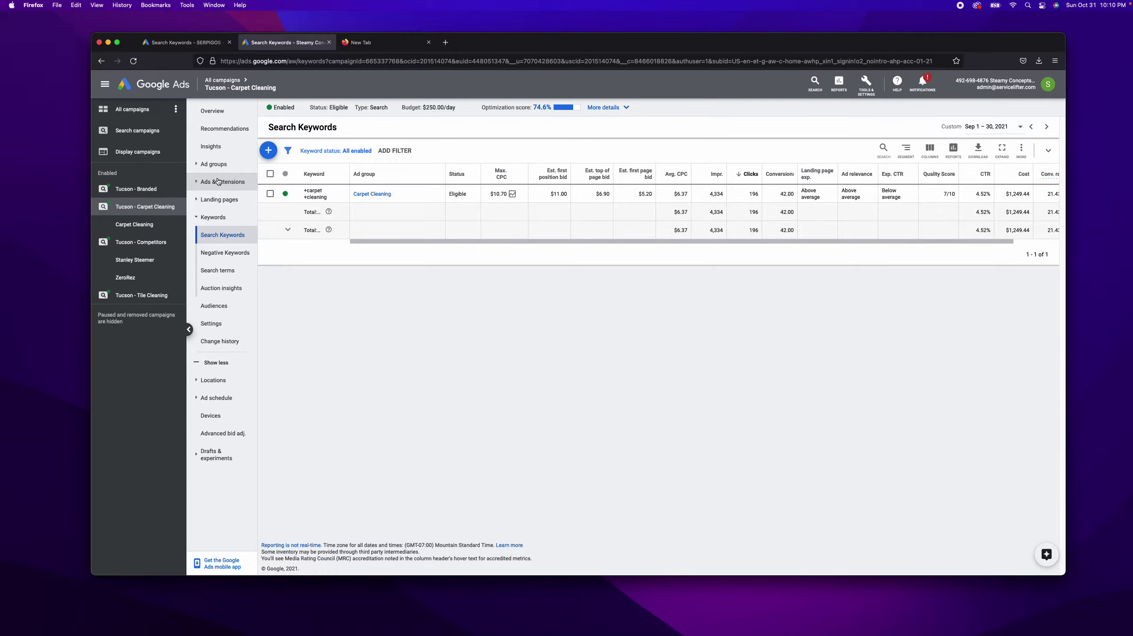
Step: Examine the campaign's ad group auction insights, comparing its impression share and top-of-page rates with those of competitors
{"action": "left_click", "coordinate": [214, 164]}
{"action": "left_click", "coordinate": [221, 199]}
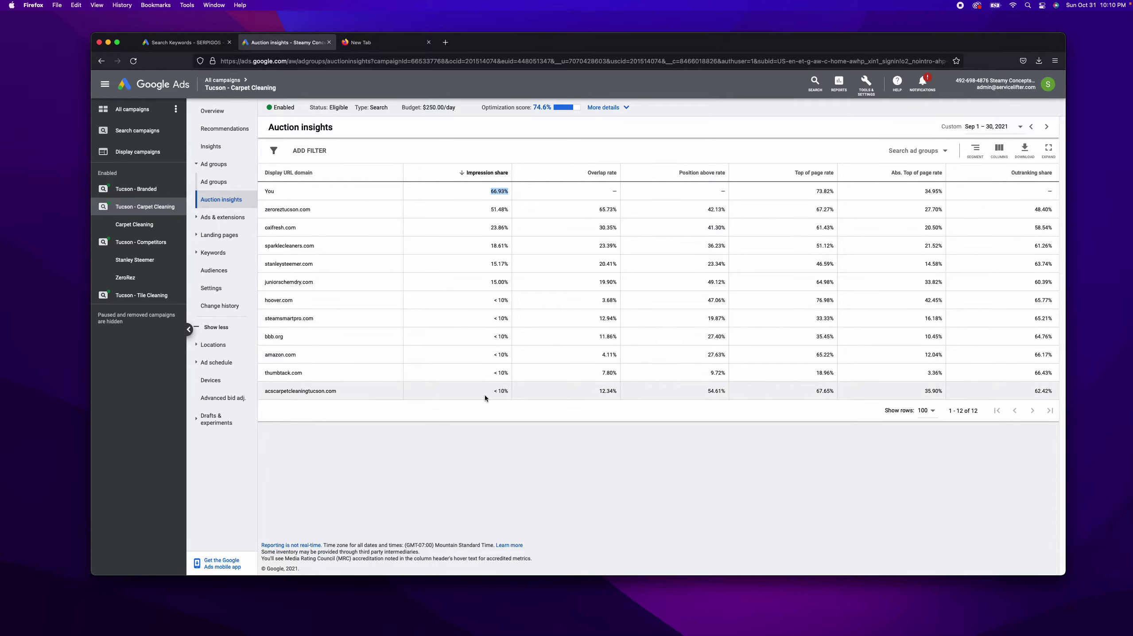
{"action": "left_click_drag", "start_coordinate": [812, 190], "coordinate": [839, 200]}
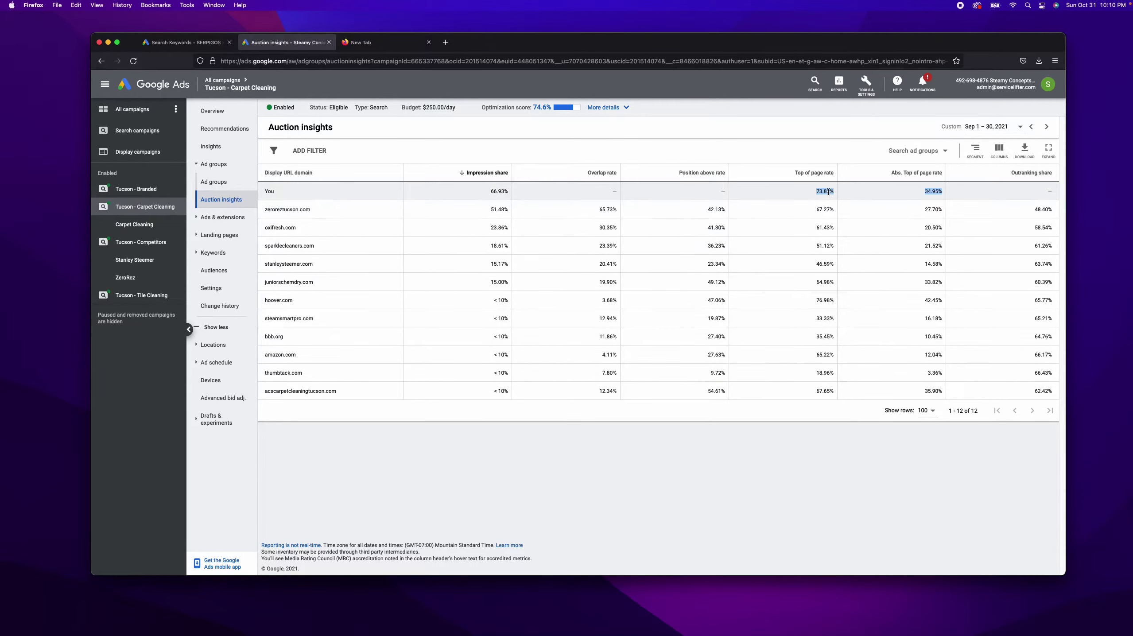
{"action": "left_click", "coordinate": [837, 194]}
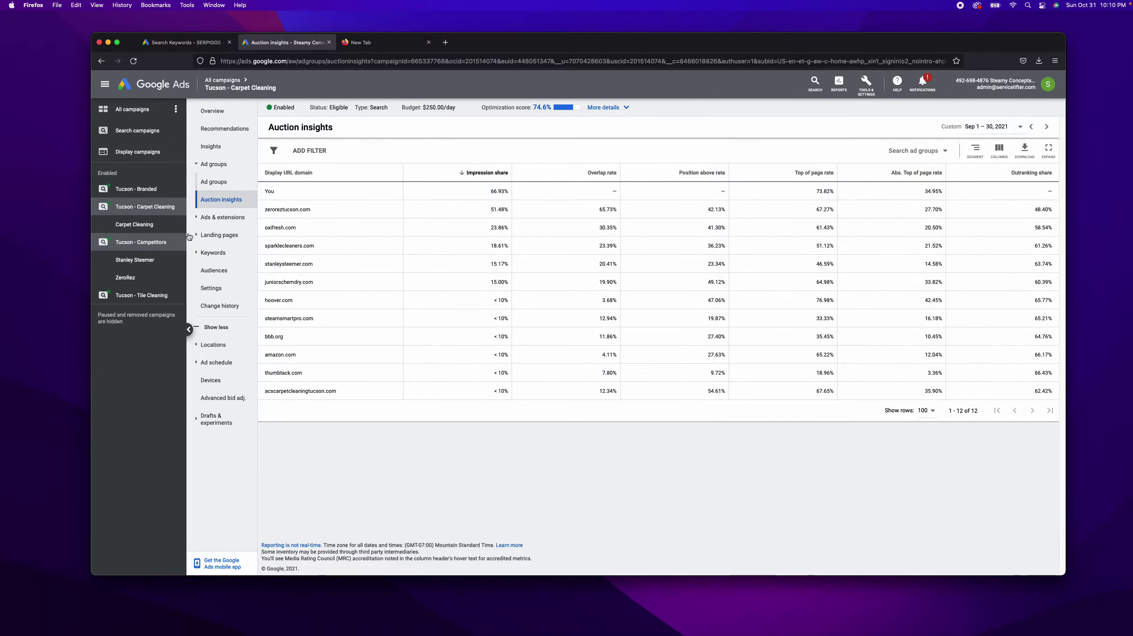
Step: Return to the campaign's search keywords and compare the maximum CPC and bid estimates with conversion rate and cost per conversion
{"action": "left_click", "coordinate": [214, 252]}
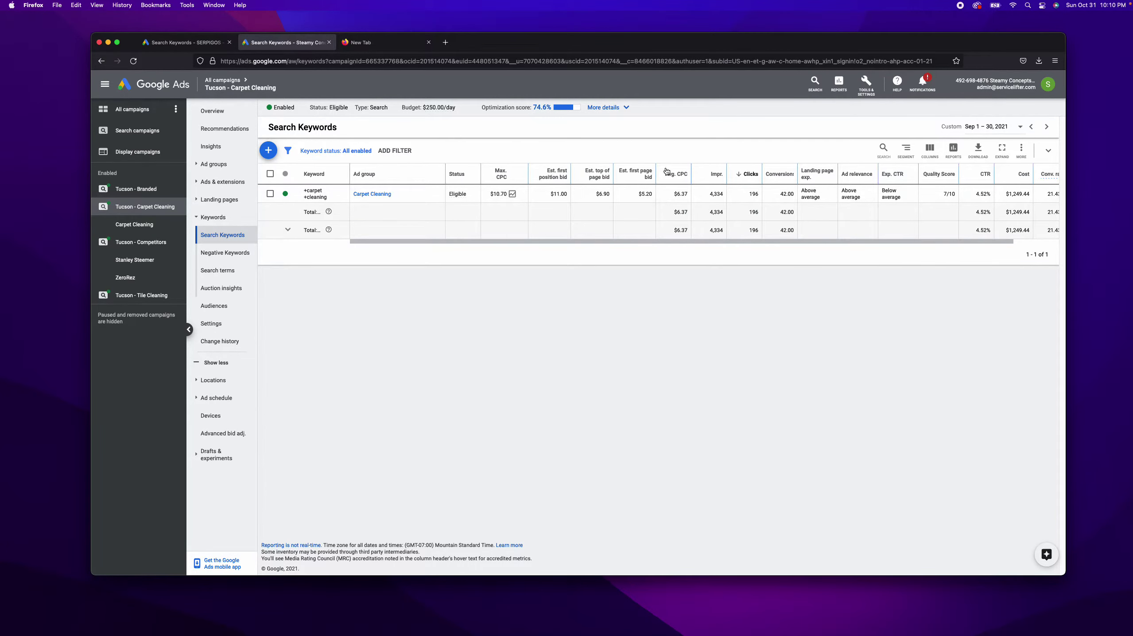
{"action": "left_click_drag", "start_coordinate": [799, 242], "coordinate": [936, 252]}
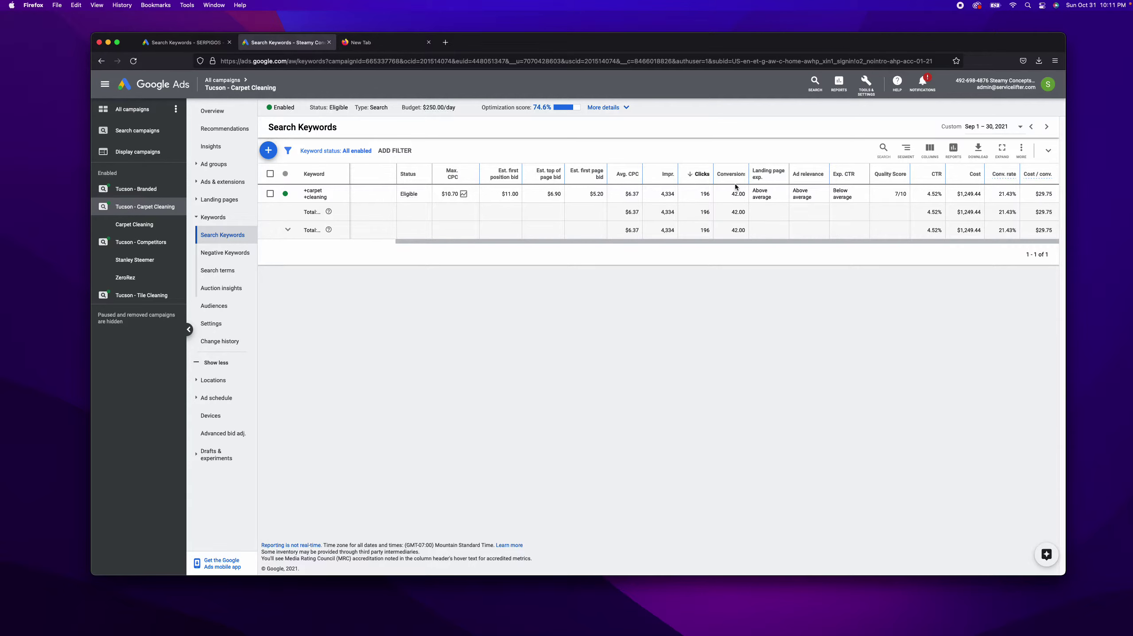
{"action": "left_click_drag", "start_coordinate": [615, 242], "coordinate": [538, 242]}
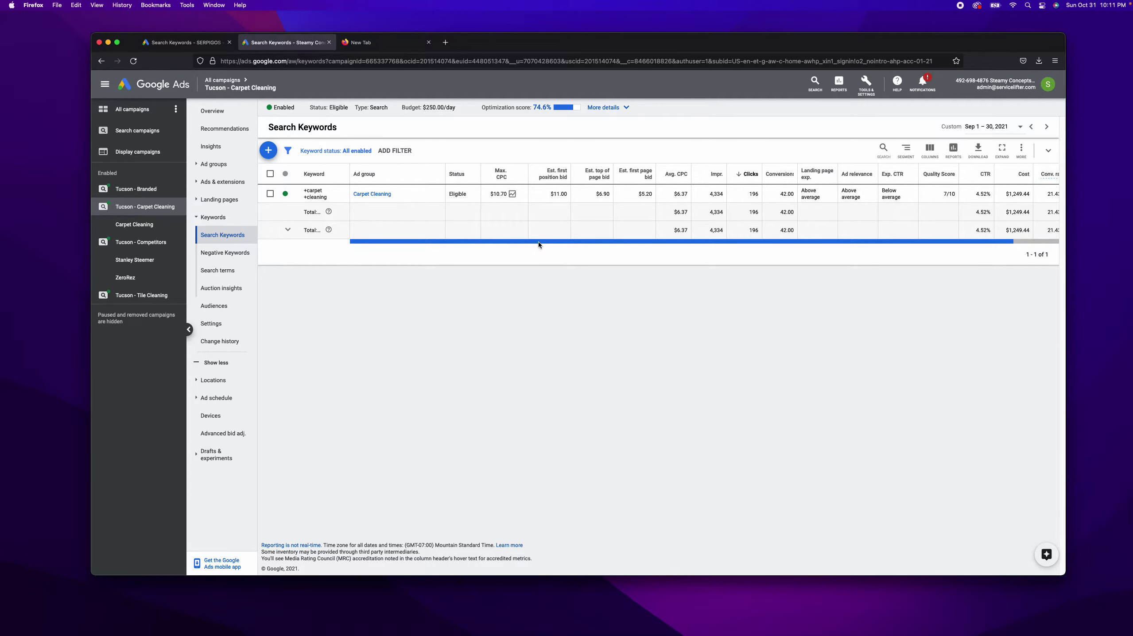
{"action": "left_click", "coordinate": [583, 246]}
{"action": "left_click_drag", "start_coordinate": [582, 245], "coordinate": [759, 275]}
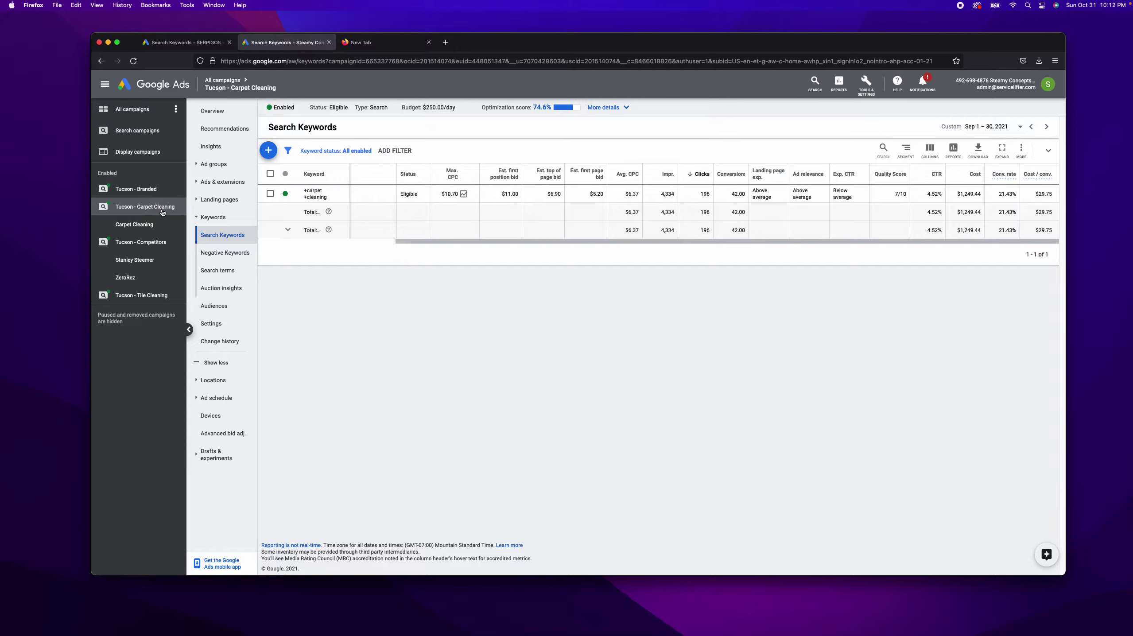
Step: Open the bidding settings of the Tucson - Carpet Cleaning campaign and look through the available automated and manual bid strategies
{"action": "left_click", "coordinate": [212, 324]}
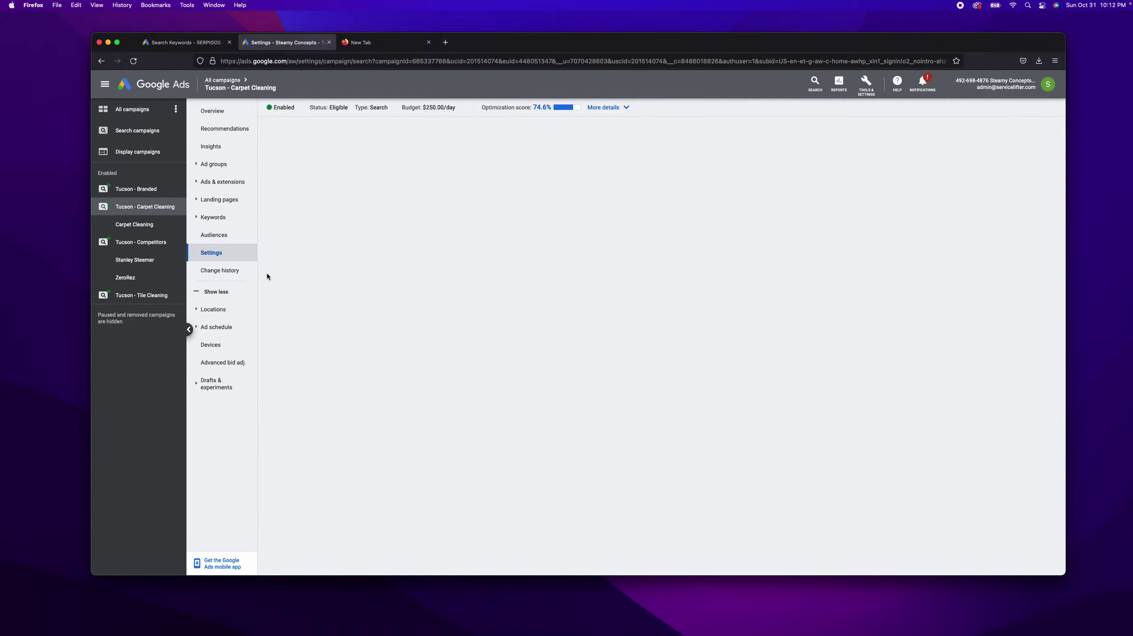
{"action": "left_click", "coordinate": [698, 323]}
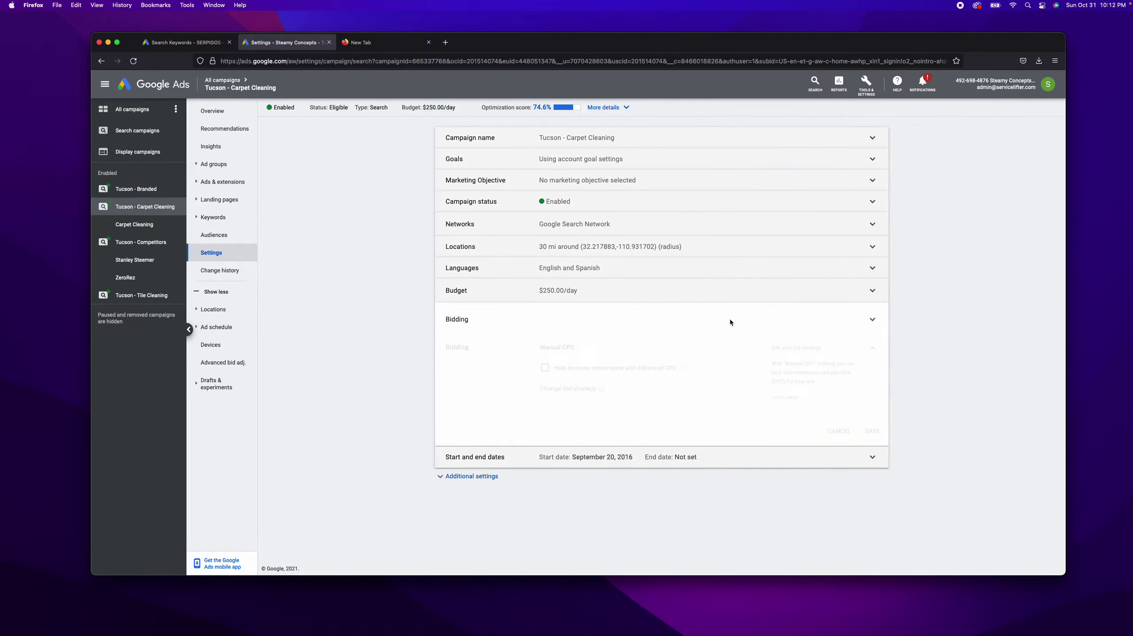
{"action": "left_click", "coordinate": [579, 363]}
{"action": "left_click", "coordinate": [620, 328]}
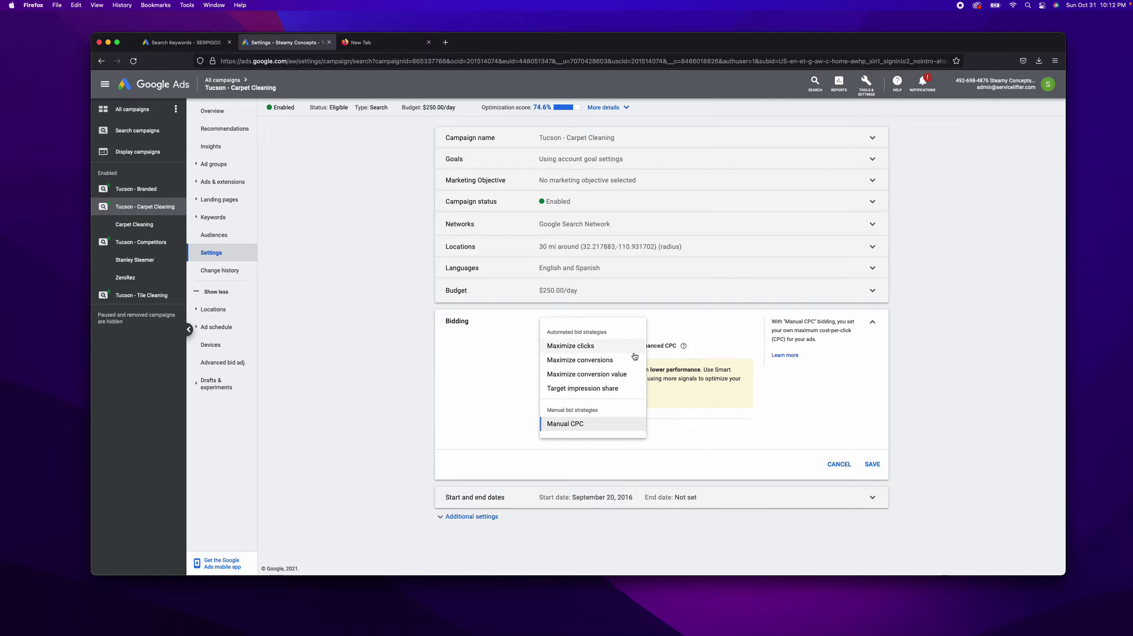
{"action": "left_click", "coordinate": [570, 426]}
{"action": "left_click", "coordinate": [570, 430]}
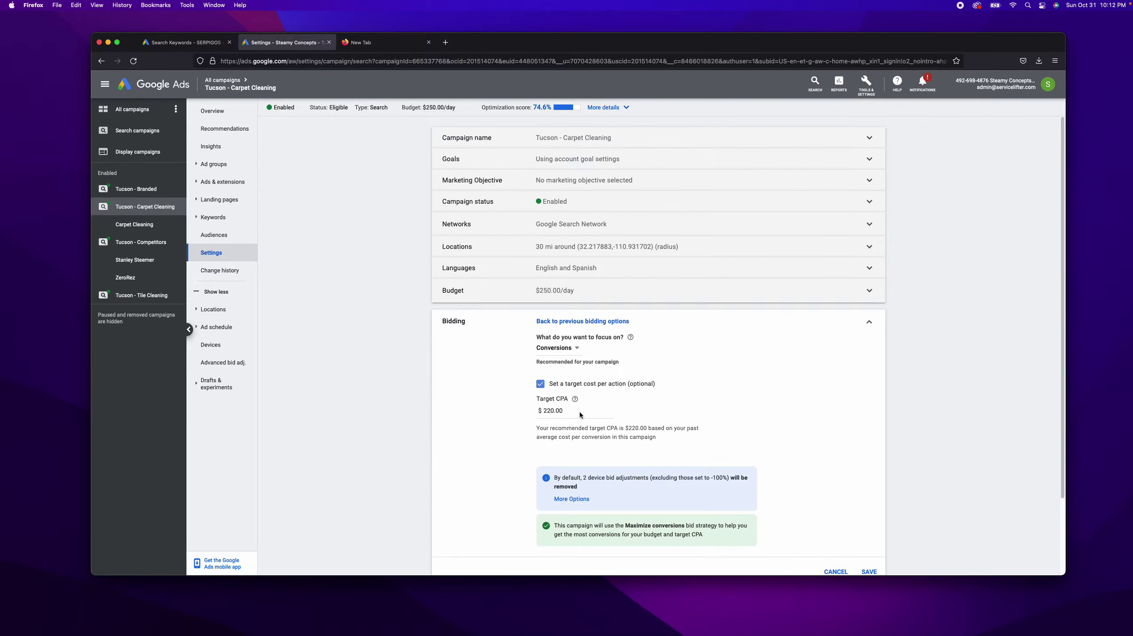
Step: Try the Conversion value bidding focus with a target return on ad spend, read the Target ROAS explanation, and discard the changes
{"action": "left_click", "coordinate": [569, 353]}
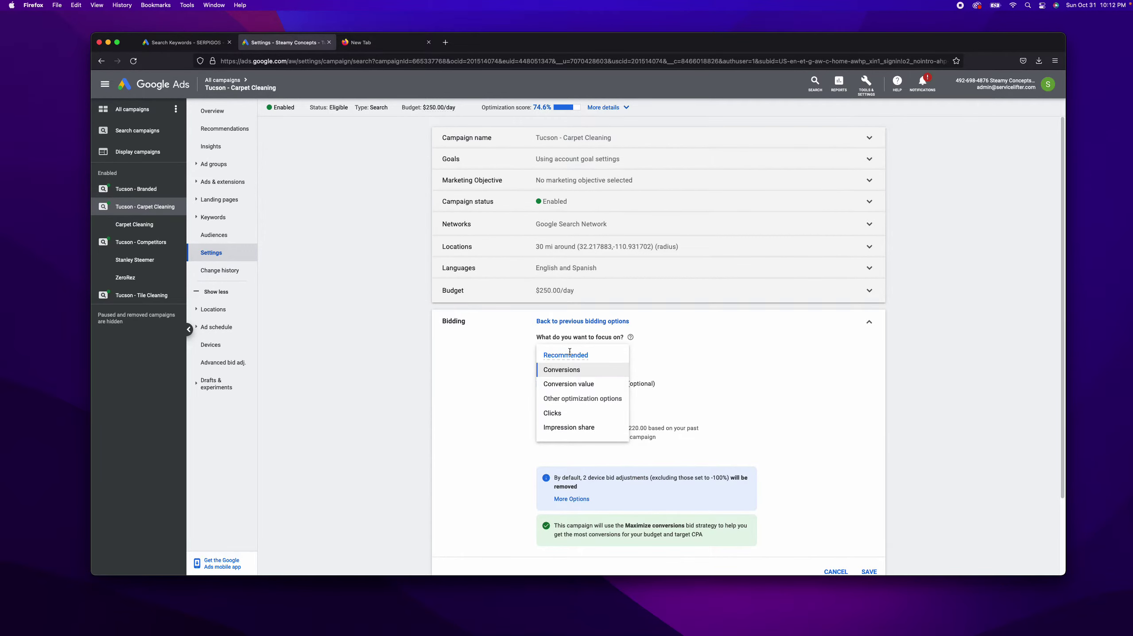
{"action": "left_click", "coordinate": [684, 395]}
{"action": "left_click", "coordinate": [575, 351]}
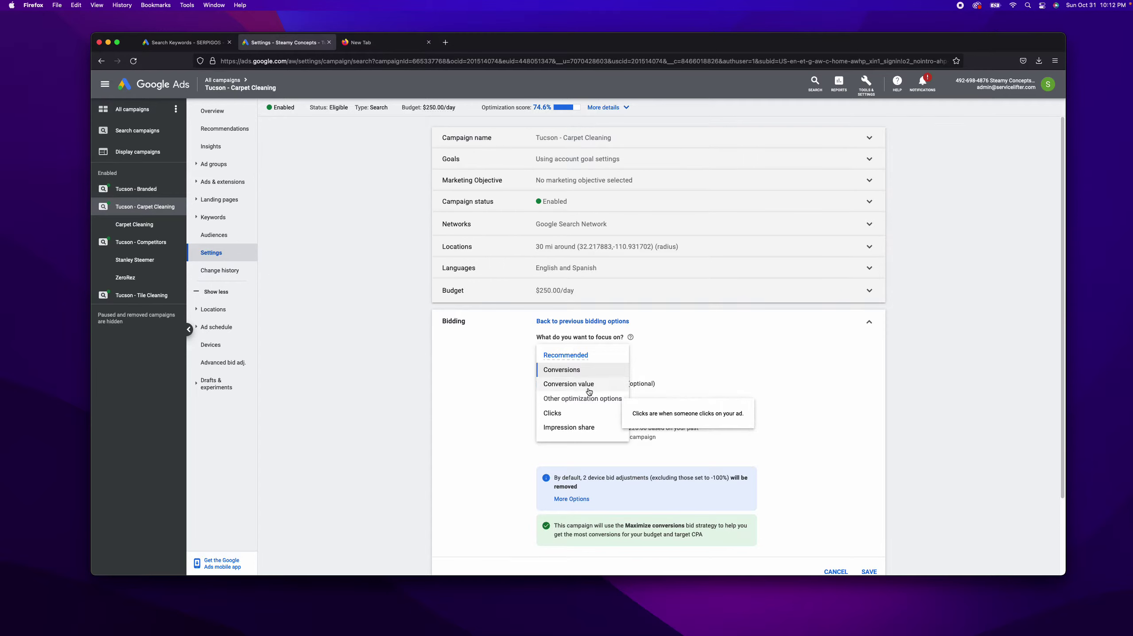
{"action": "left_click", "coordinate": [588, 385]}
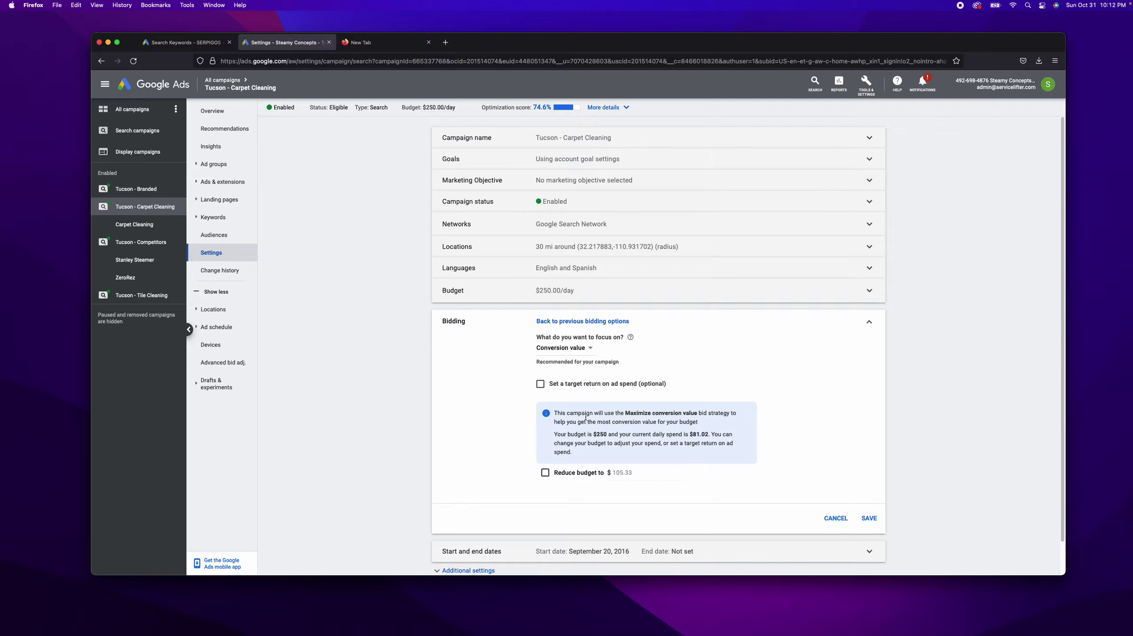
{"action": "left_click", "coordinate": [541, 385]}
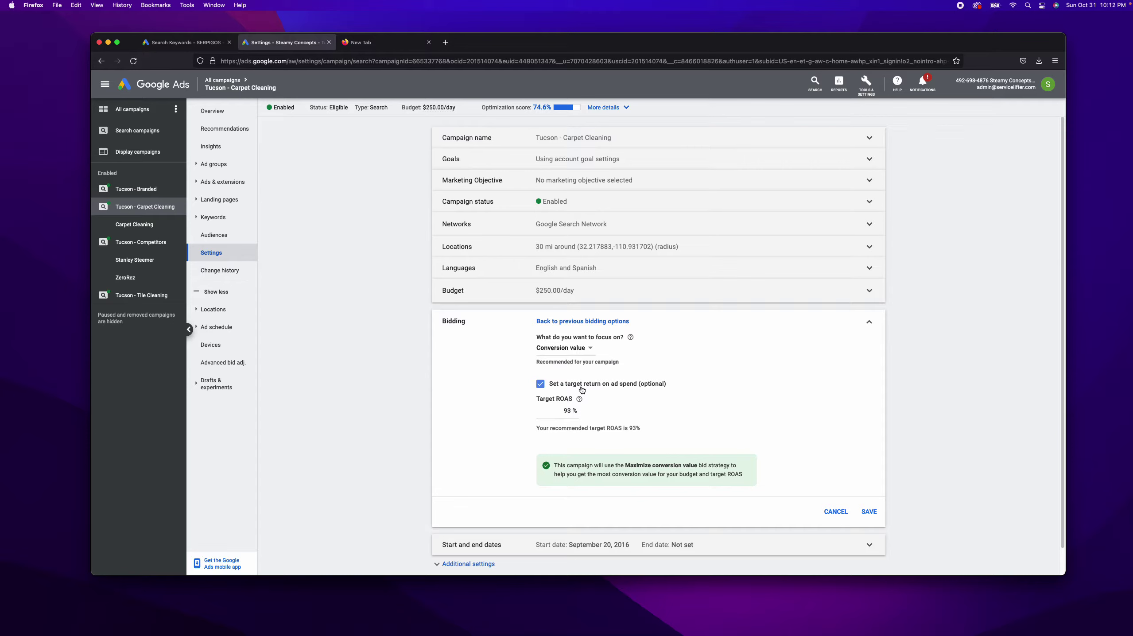
{"action": "mouse_move", "coordinate": [582, 398]}
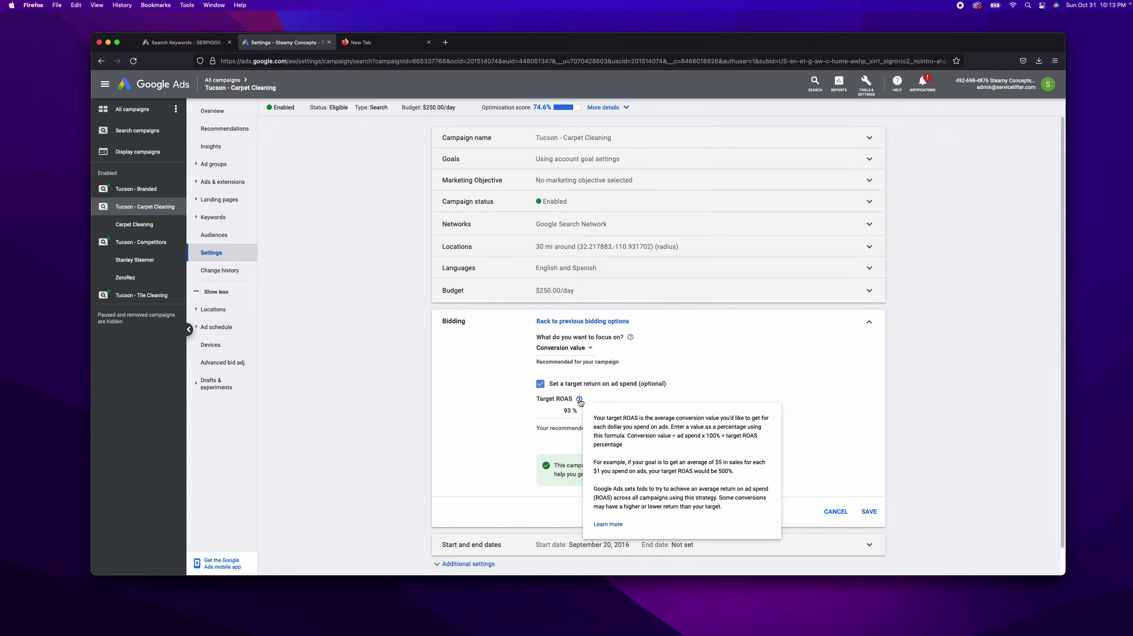
{"action": "left_click", "coordinate": [826, 510]}
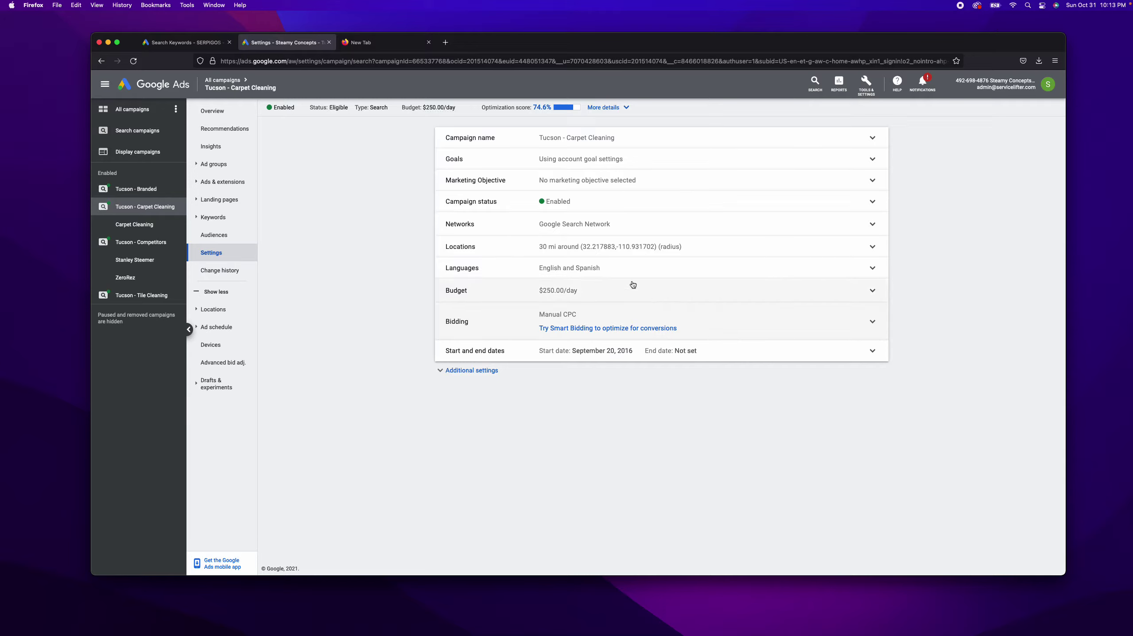
Step: Recheck the carpet cleaning keyword's conversion and cost figures along with the campaign's optimization score
{"action": "left_click", "coordinate": [213, 217]}
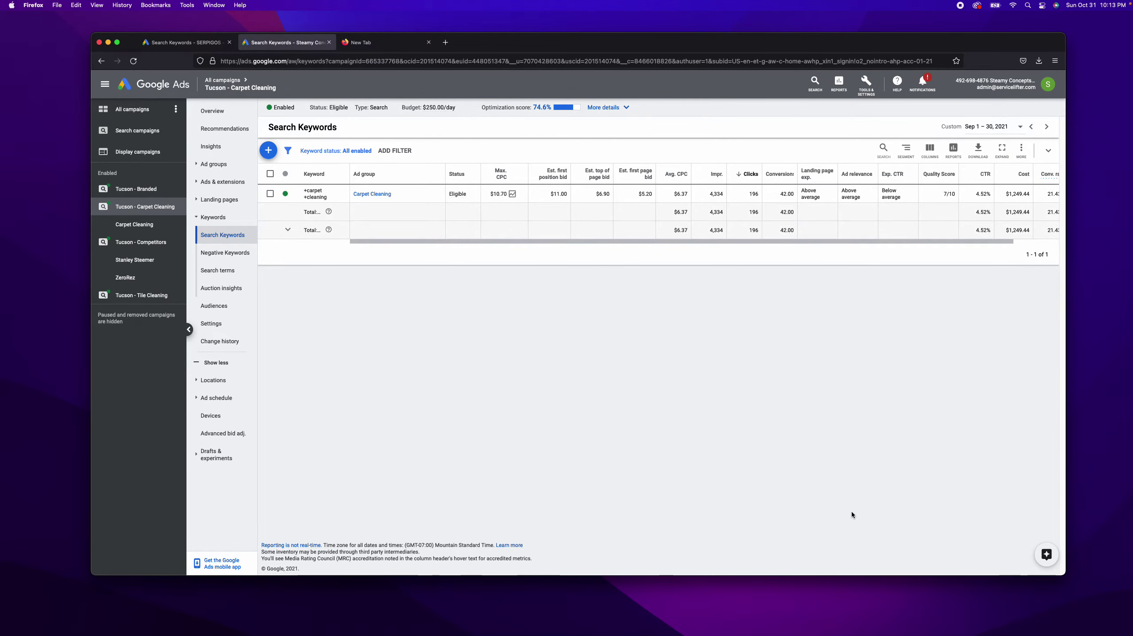
{"action": "scroll", "coordinate": [668, 247], "scroll_direction": "right", "scroll_amount": 3}
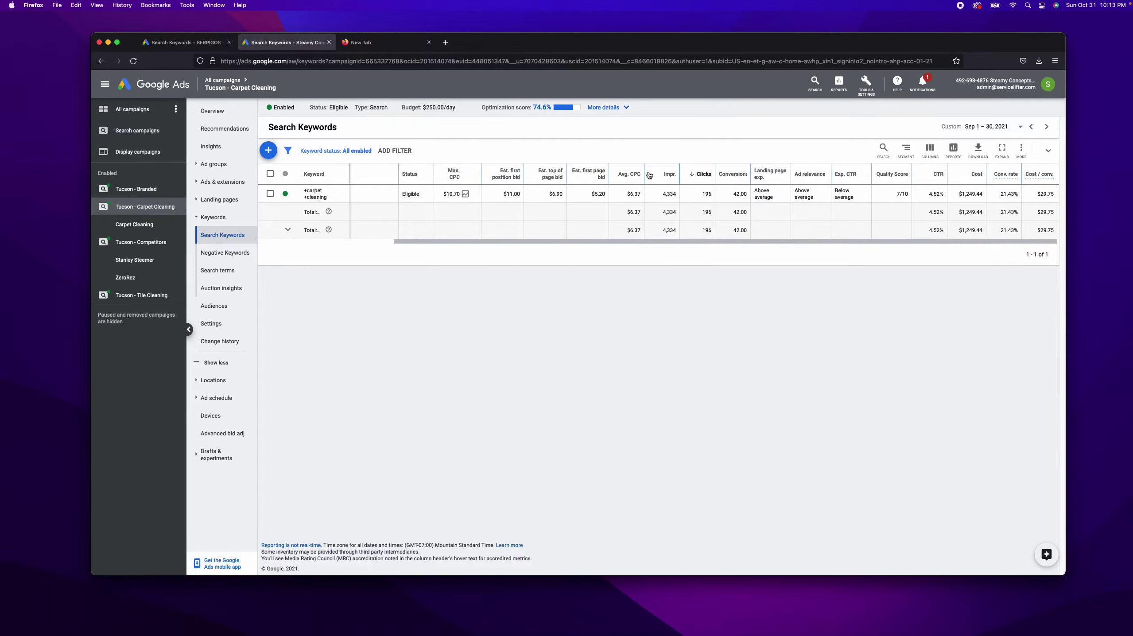
{"action": "scroll", "coordinate": [690, 240], "scroll_direction": "right", "scroll_amount": 1}
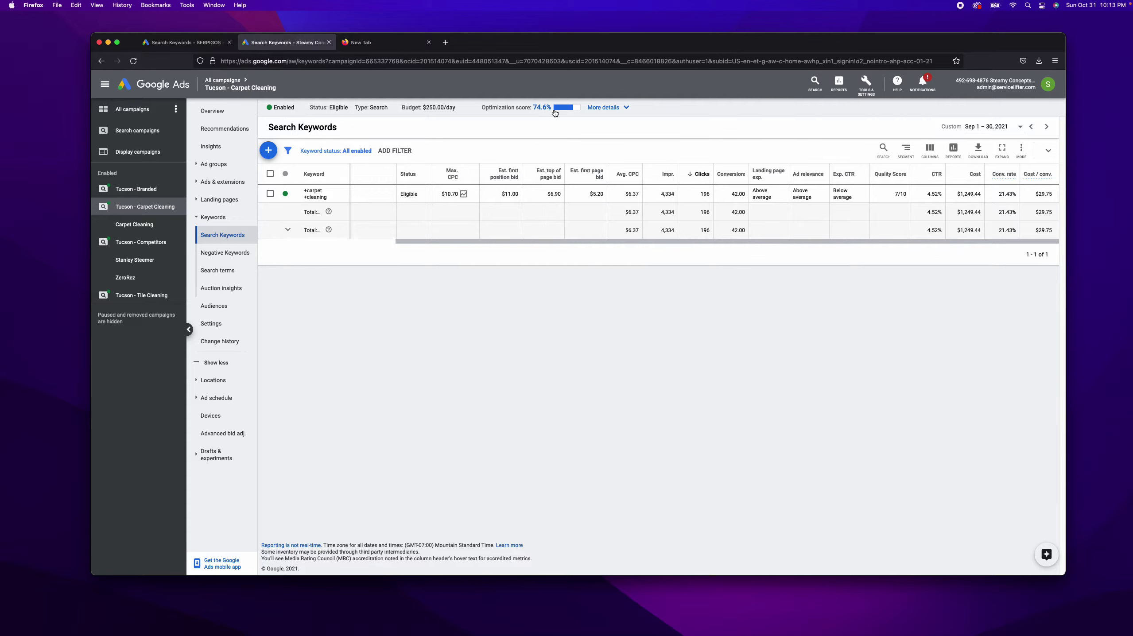
{"action": "mouse_move", "coordinate": [552, 109]}
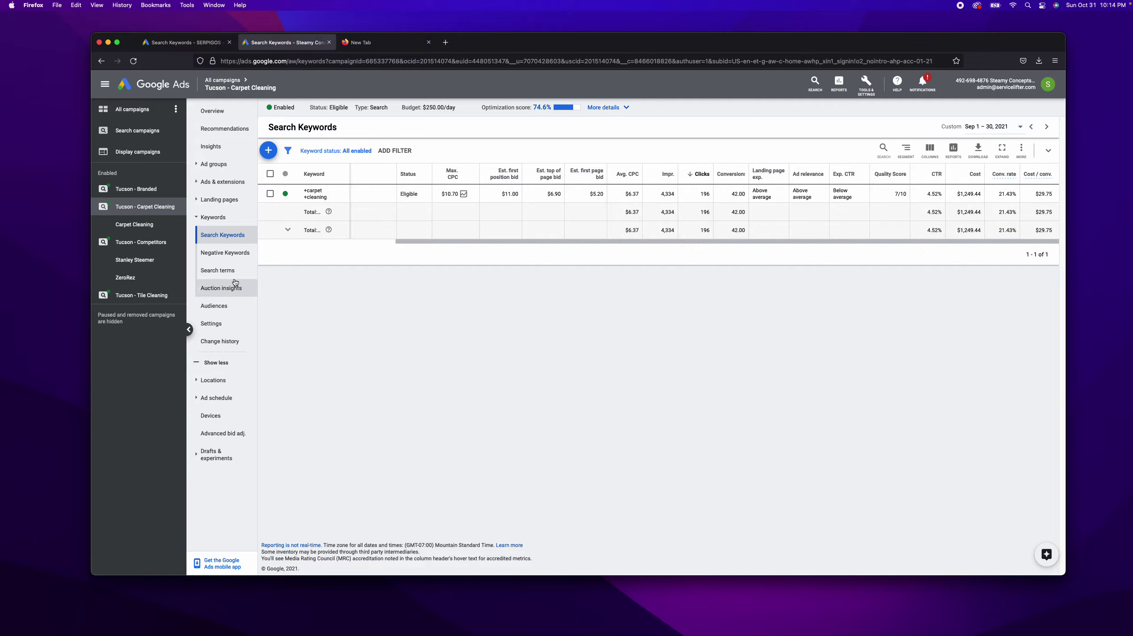
Step: Set the date range to October 30, 2021 and show the campaign's search terms report
{"action": "left_click", "coordinate": [1011, 133]}
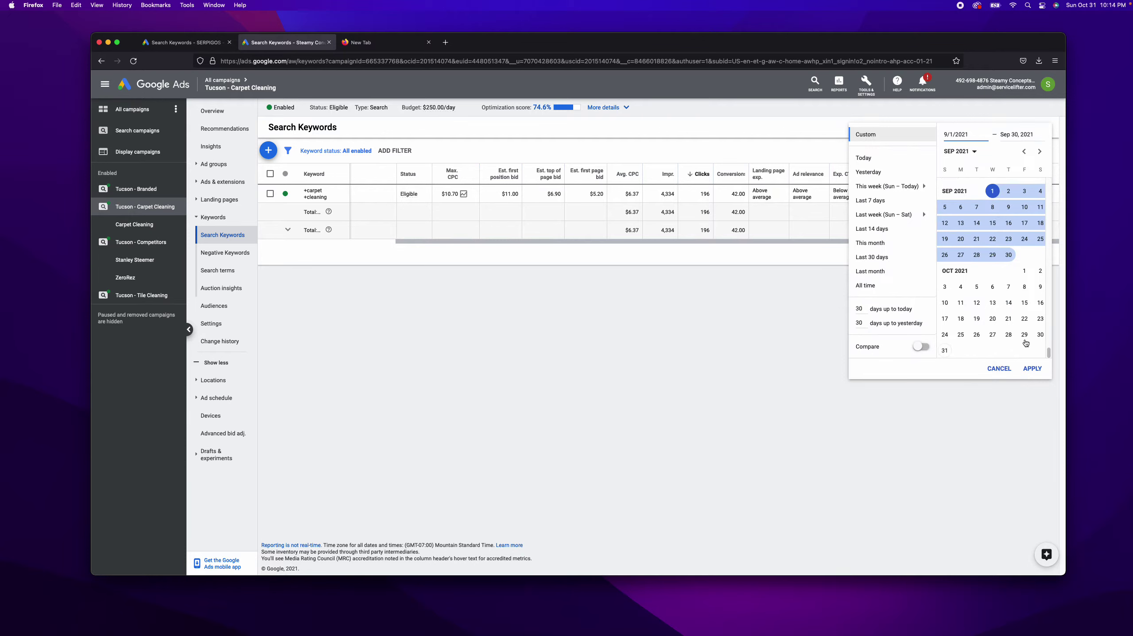
{"action": "left_click", "coordinate": [1039, 334]}
{"action": "left_click", "coordinate": [1039, 366]}
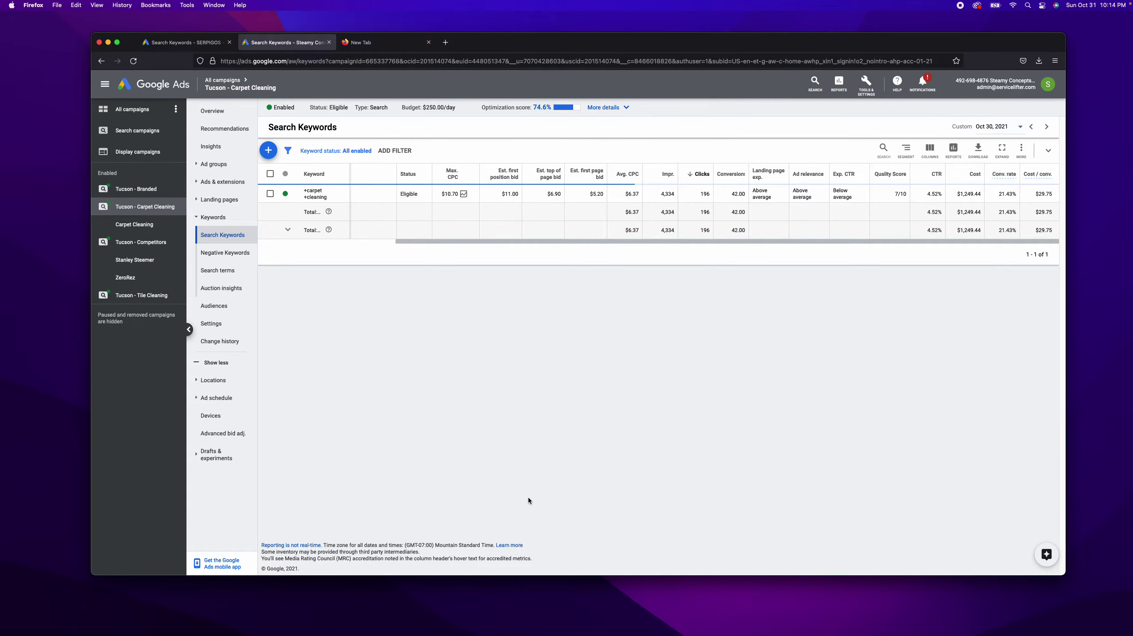
{"action": "left_click", "coordinate": [218, 270]}
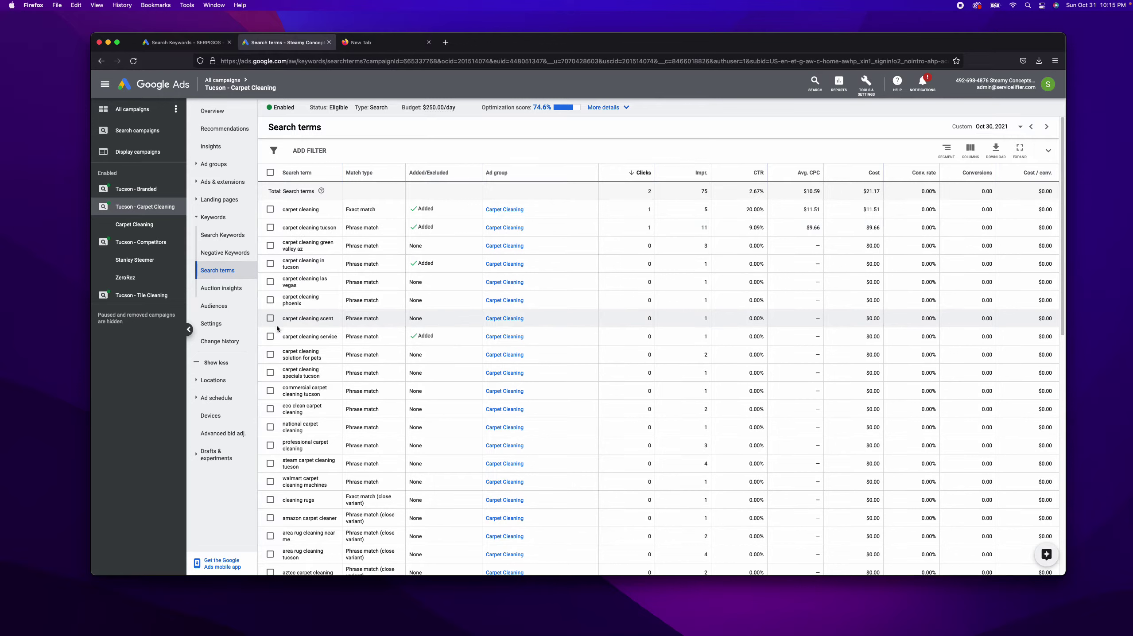
Step: Select the search terms "carpet cleaning phoenix", "eco clean carpet cleaning" and "amazon carpet cleaner"
{"action": "left_click", "coordinate": [270, 300]}
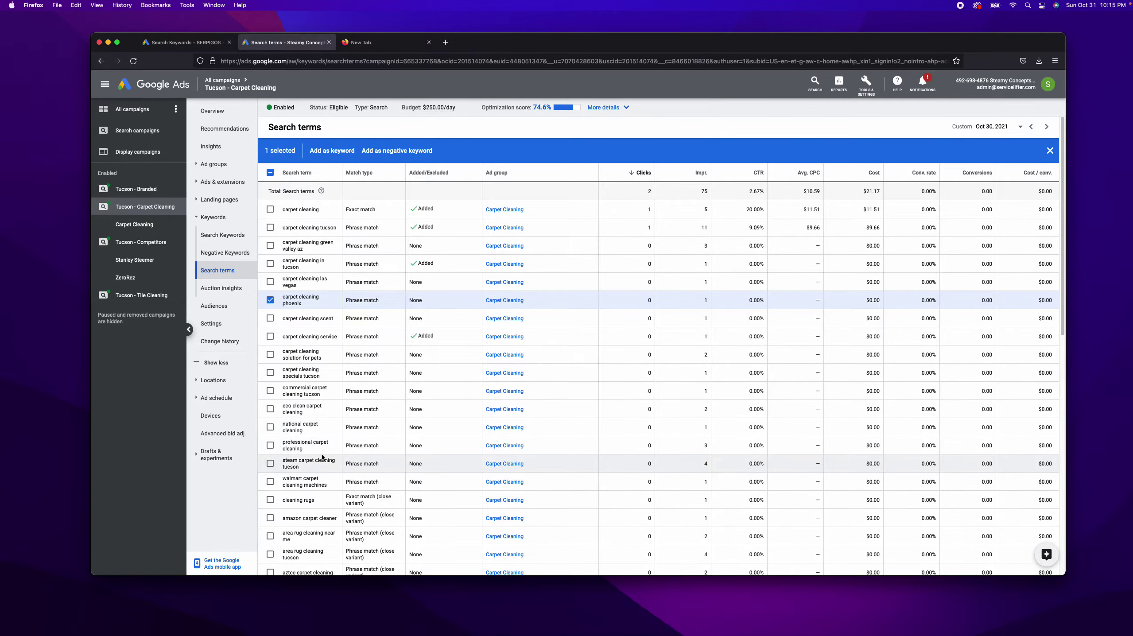
{"action": "scroll", "coordinate": [320, 450], "scroll_direction": "down", "scroll_amount": 1}
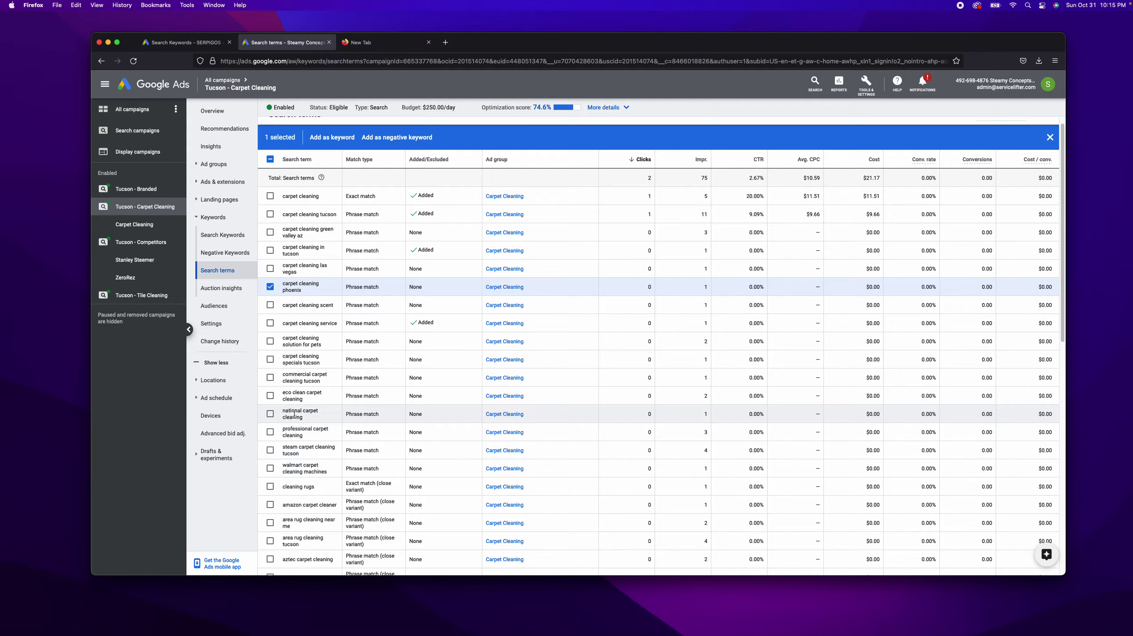
{"action": "left_click", "coordinate": [270, 396]}
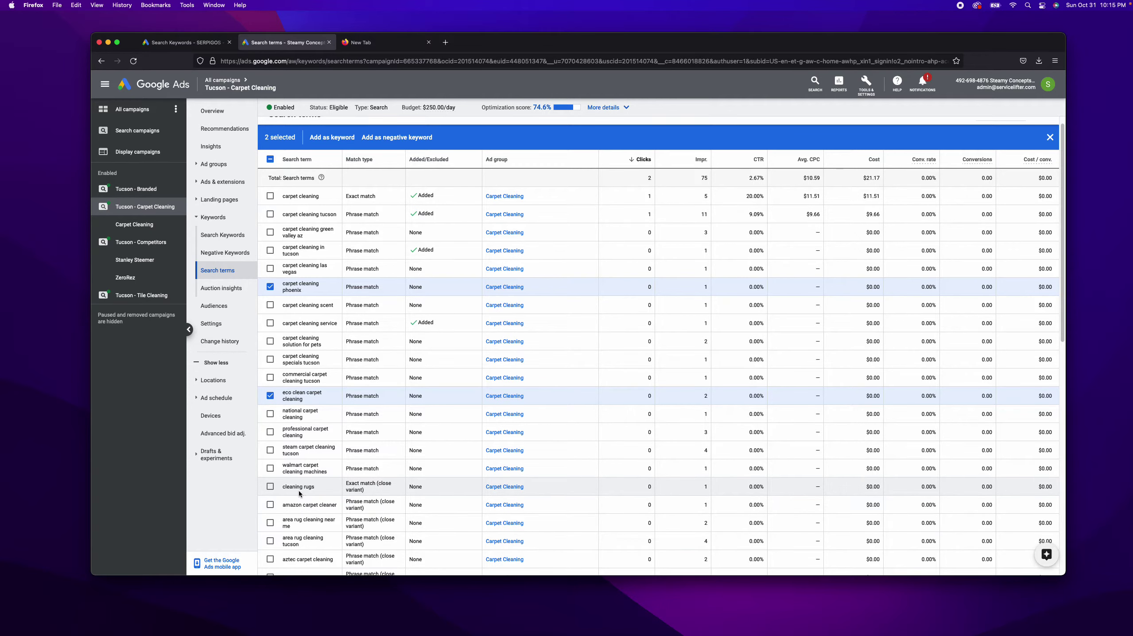
{"action": "left_click", "coordinate": [270, 504]}
{"action": "scroll", "coordinate": [353, 530], "scroll_direction": "down", "scroll_amount": 2}
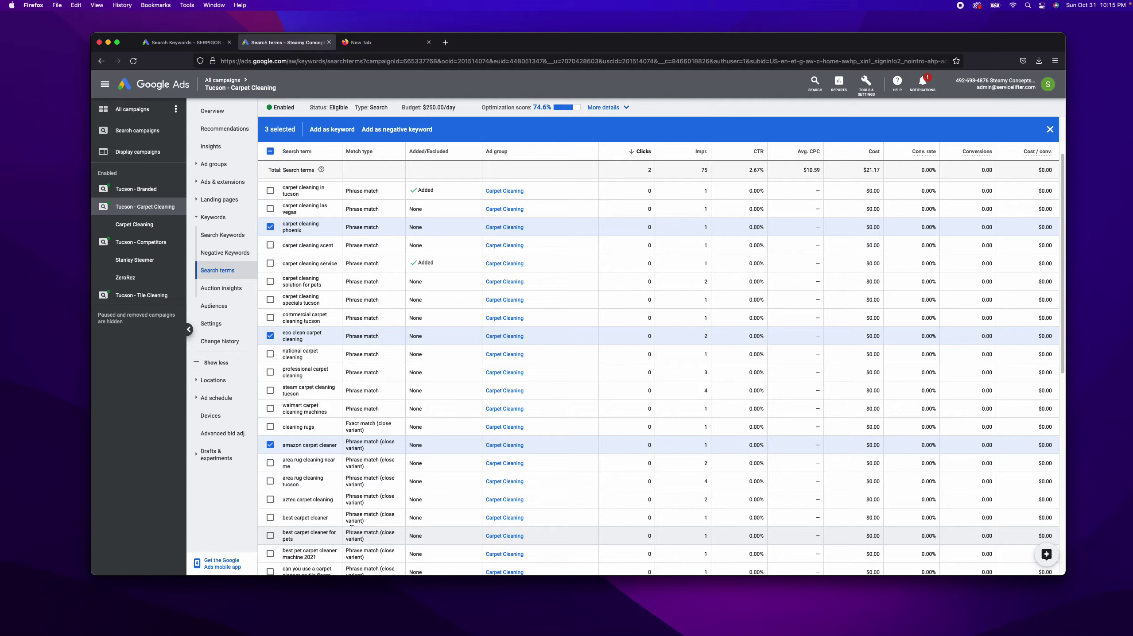
{"action": "scroll", "coordinate": [292, 505], "scroll_direction": "down", "scroll_amount": 3}
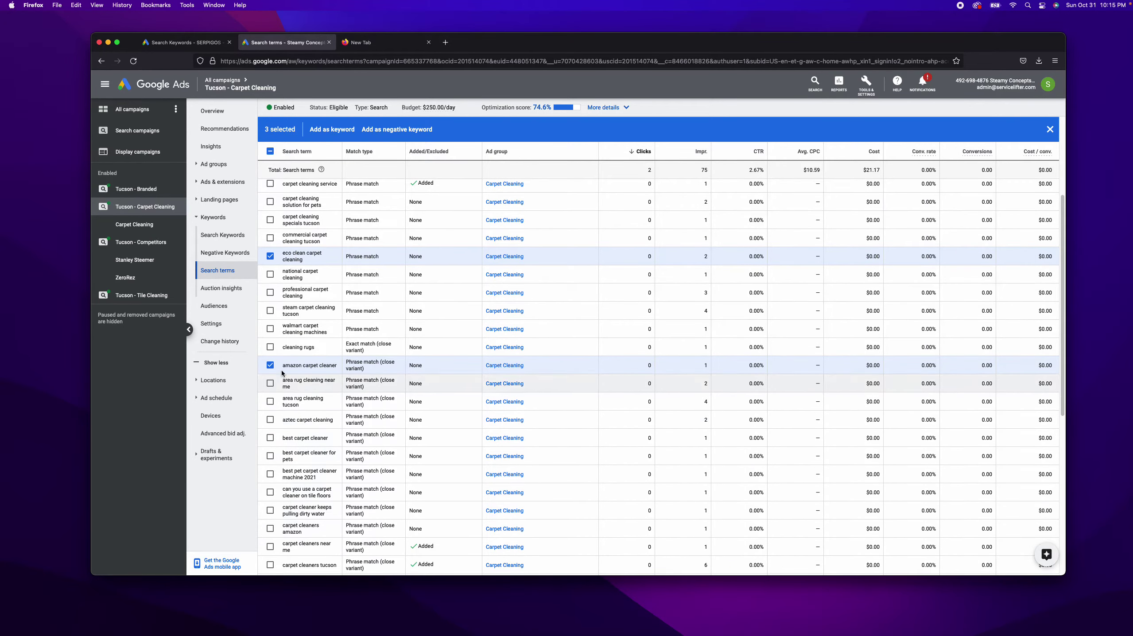
Step: Also select the search terms "walmart carpet cleaning machines", "aztec carpet cleaning", "best pet carpet cleaner machine 2021" and "dyson carpet cleaner"
{"action": "left_click", "coordinate": [270, 329]}
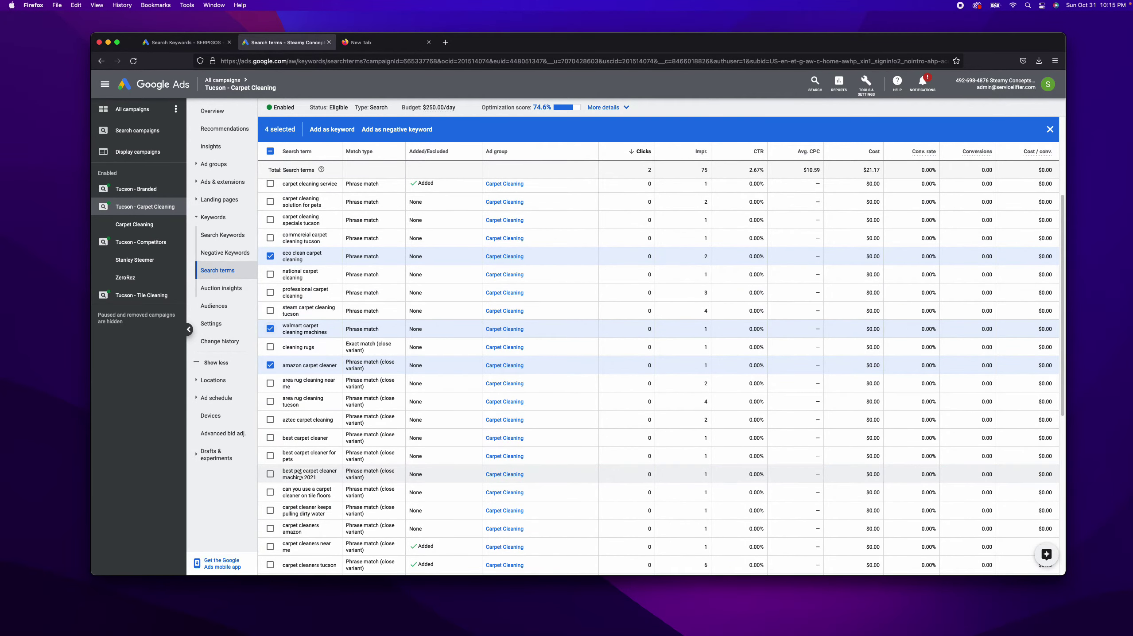
{"action": "left_click", "coordinate": [270, 419]}
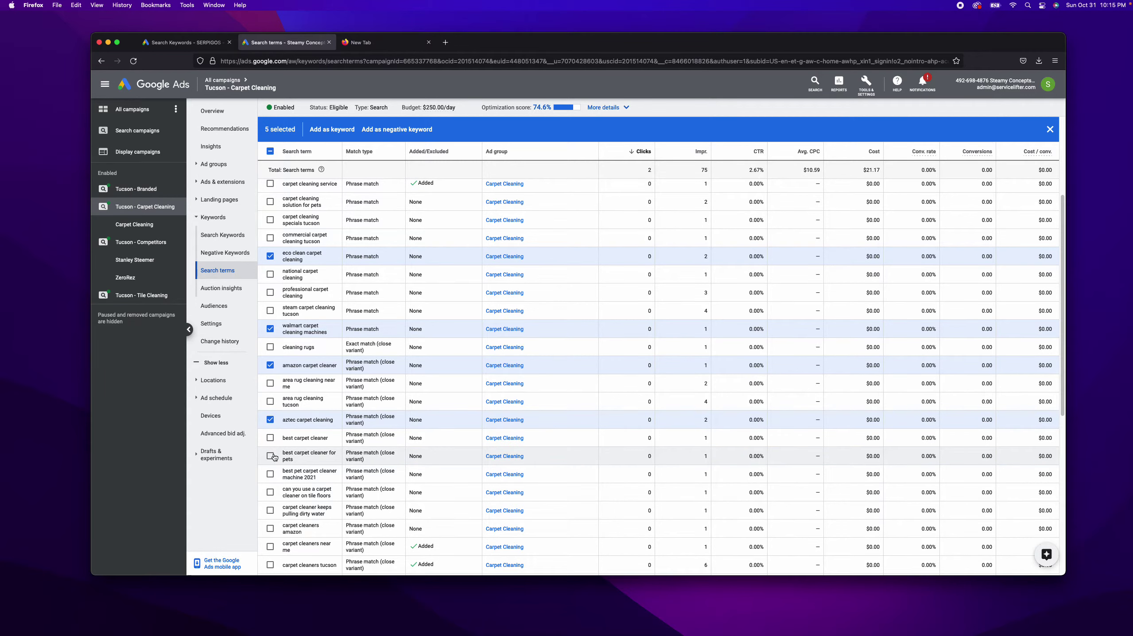
{"action": "left_click", "coordinate": [270, 473]}
{"action": "scroll", "coordinate": [283, 530], "scroll_direction": "down", "scroll_amount": 3}
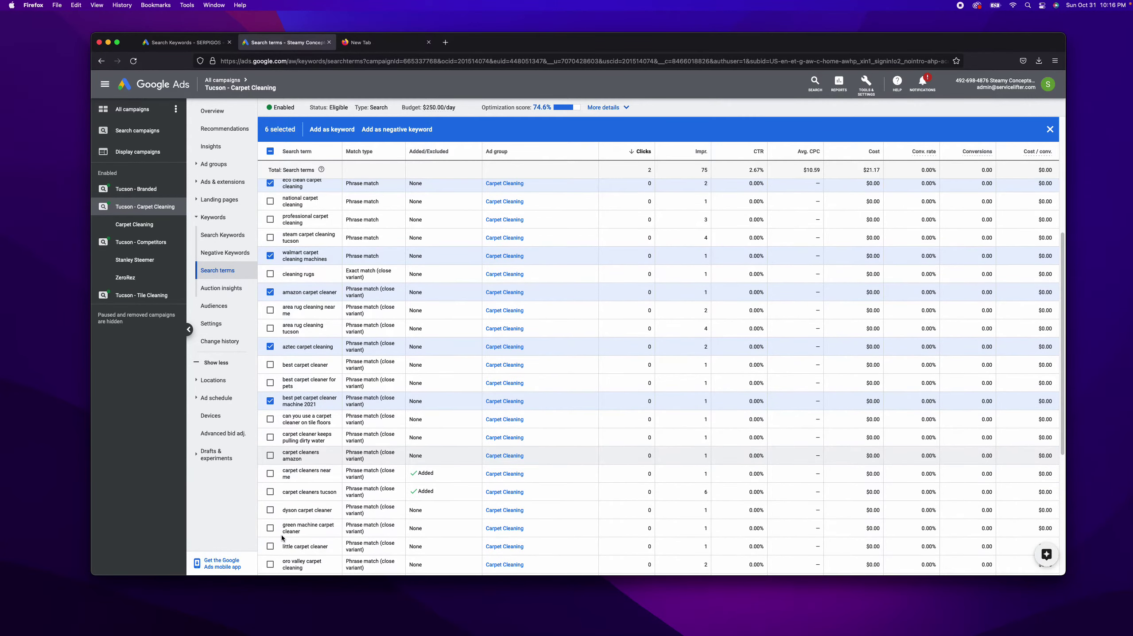
{"action": "left_click", "coordinate": [271, 510]}
{"action": "scroll", "coordinate": [286, 533], "scroll_direction": "down", "scroll_amount": 2}
Step: Add the selected search terms as negative keywords and save the exclusion
{"action": "scroll", "coordinate": [287, 534], "scroll_direction": "up", "scroll_amount": 6}
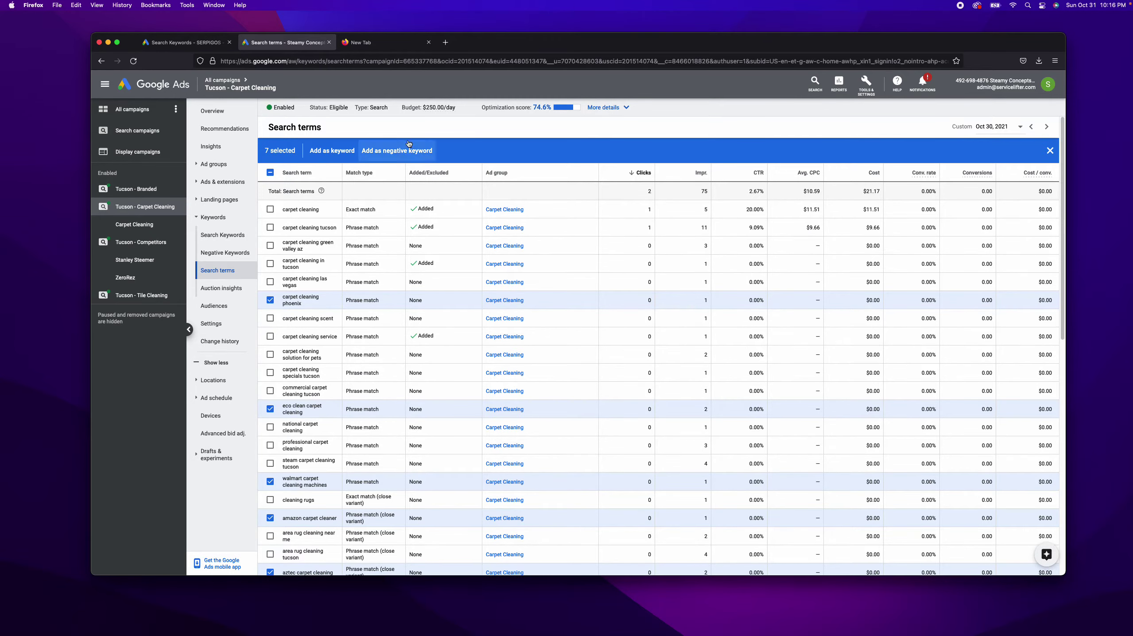
{"action": "left_click", "coordinate": [397, 151]}
{"action": "left_click", "coordinate": [274, 536]}
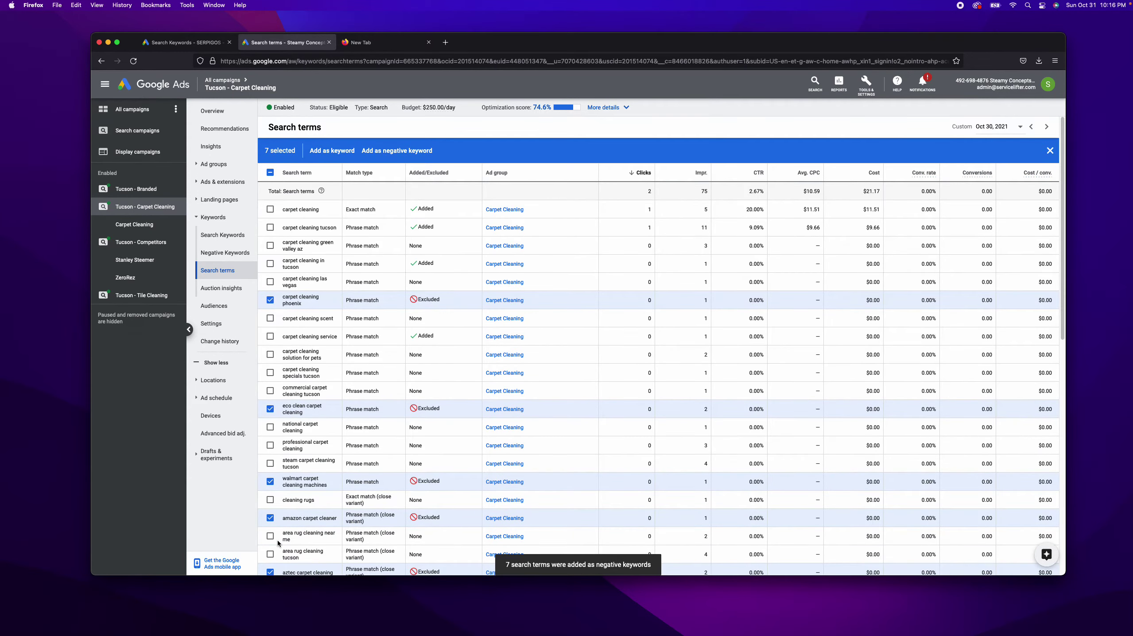
Step: Return to the list of all campaigns and look over the SERPIGOS account's campaigns for comparison
{"action": "left_click", "coordinate": [231, 85]}
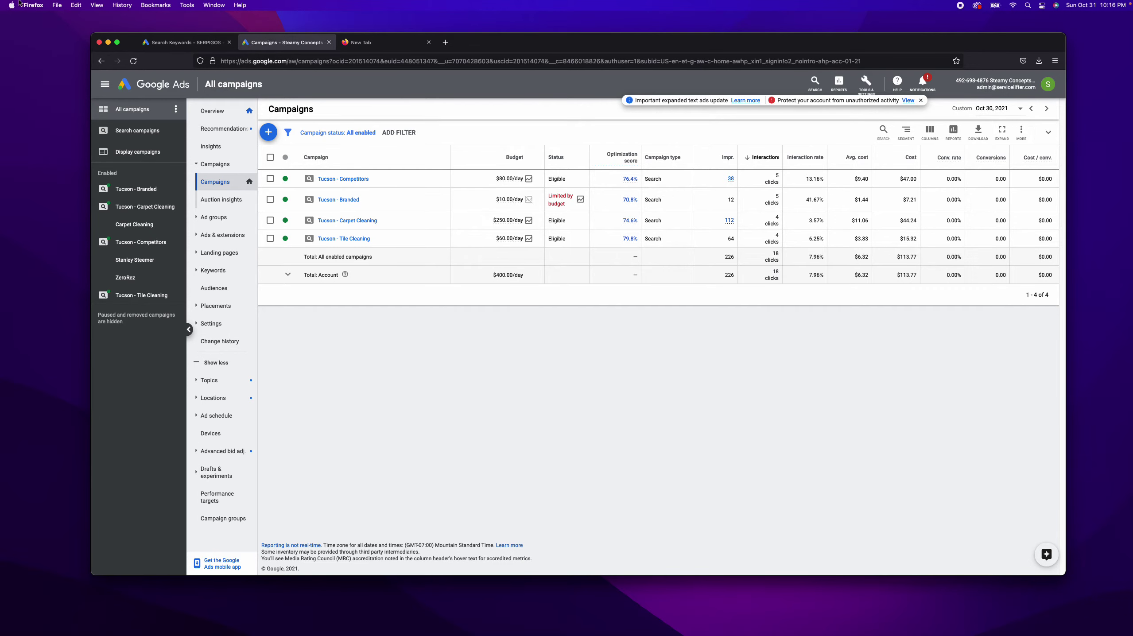
{"action": "left_click", "coordinate": [184, 42]}
{"action": "left_click", "coordinate": [530, 488]}
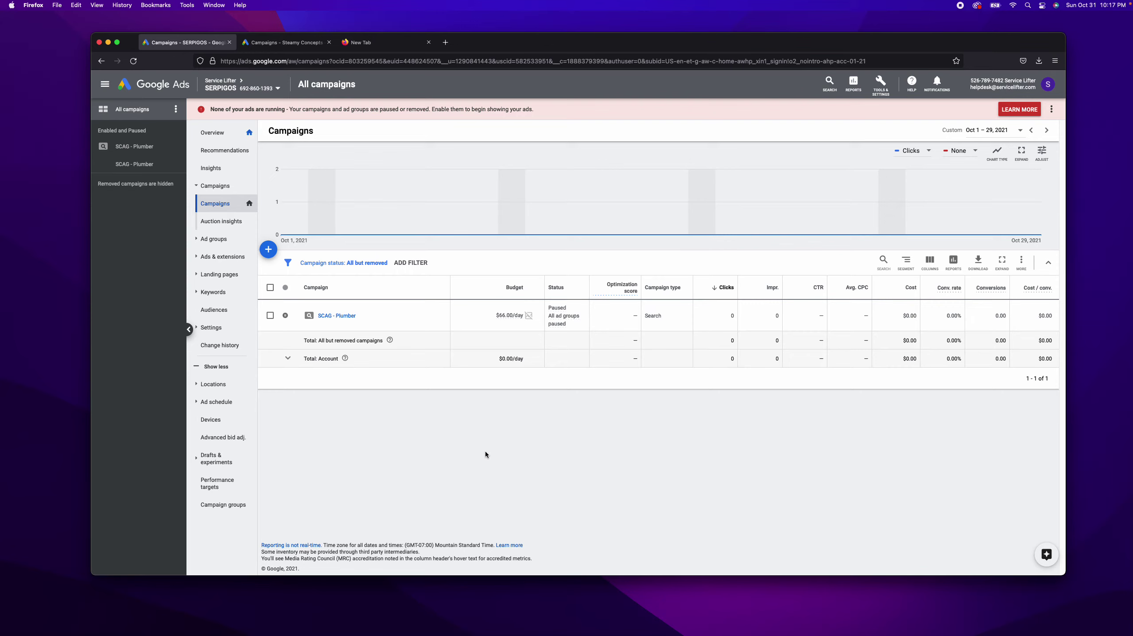
{"action": "left_click", "coordinate": [289, 41]}
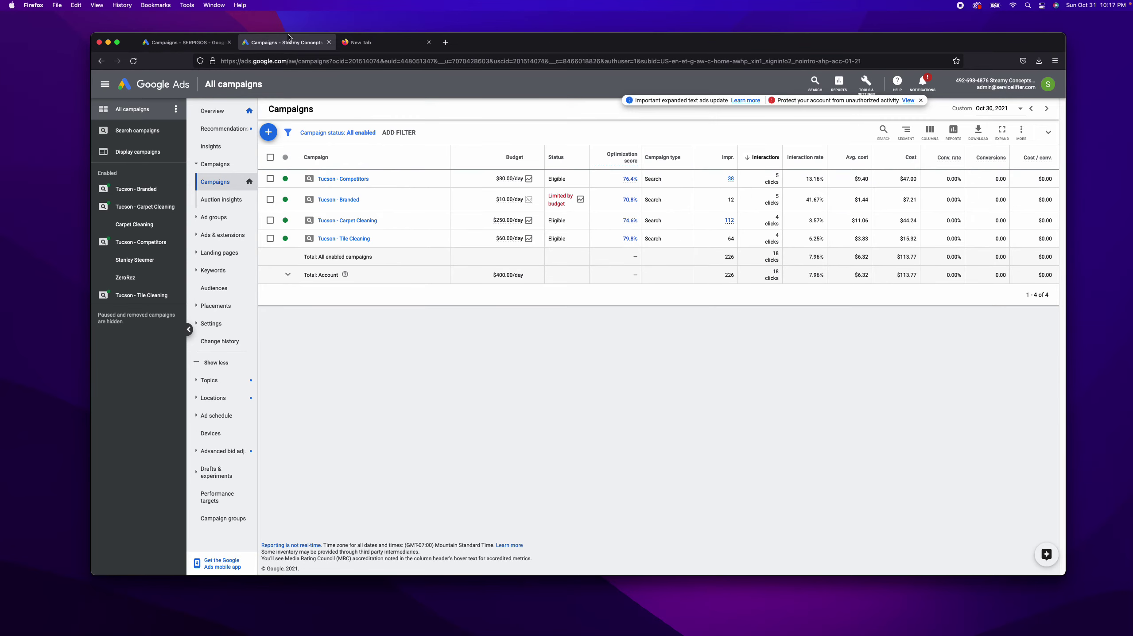
Step: Open the search keywords of the Carpet Cleaning ad group in Tucson - Carpet Cleaning and set the date range to the last 30 days
{"action": "left_click", "coordinate": [334, 220]}
{"action": "left_click", "coordinate": [318, 191]}
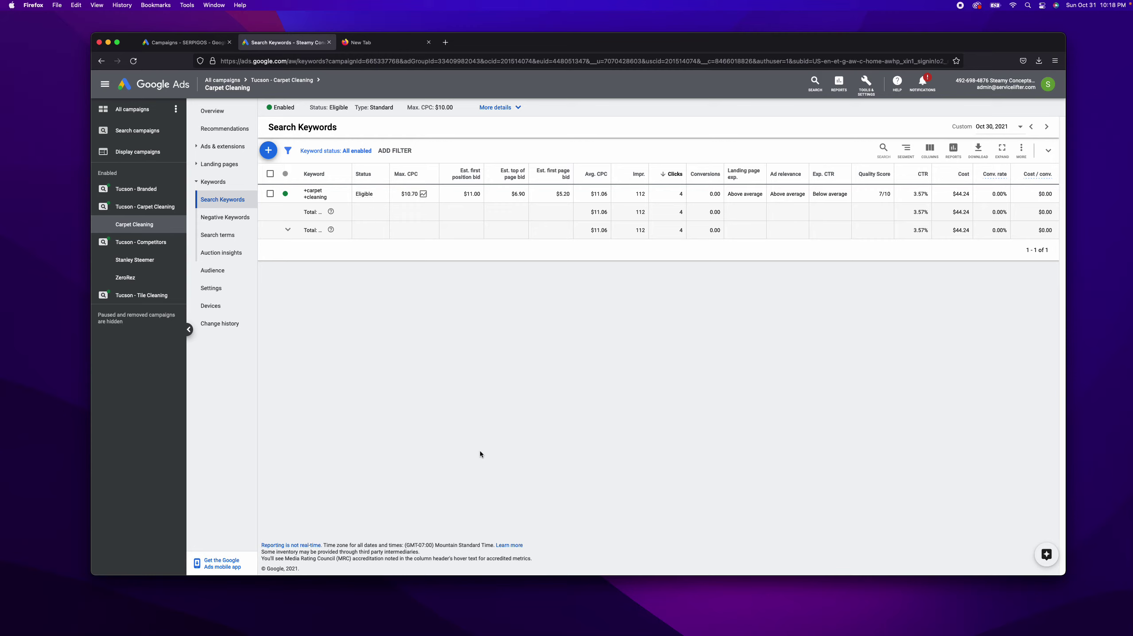
{"action": "left_click", "coordinate": [994, 130]}
{"action": "left_click", "coordinate": [891, 261]}
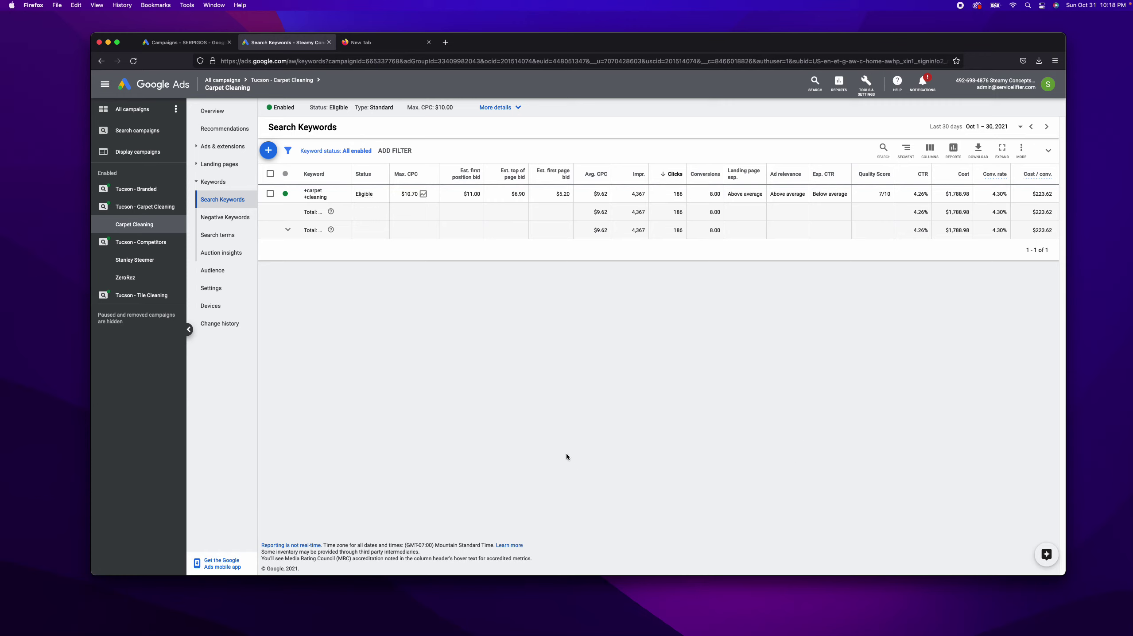
Step: Set a custom date range of September 1 to 30, 2021 for the search keywords report
{"action": "left_click", "coordinate": [984, 131]}
{"action": "left_click", "coordinate": [991, 192]}
{"action": "left_click", "coordinate": [1008, 256]}
{"action": "left_click", "coordinate": [1030, 372]}
Step: Examine the carpet cleaning keyword's estimated first position bid, average CPC, conversions and cost
{"action": "left_click", "coordinate": [473, 195]}
{"action": "left_click_drag", "start_coordinate": [473, 195], "coordinate": [483, 204]}
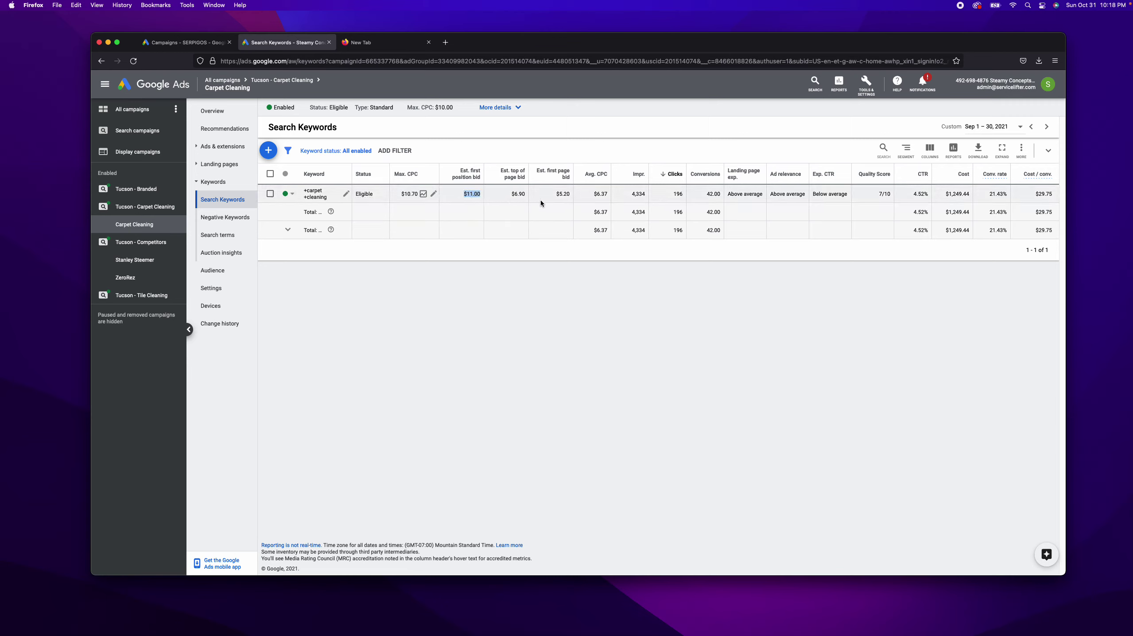
{"action": "left_click_drag", "start_coordinate": [587, 192], "coordinate": [620, 200]}
{"action": "left_click_drag", "start_coordinate": [706, 194], "coordinate": [725, 198]}
{"action": "left_click_drag", "start_coordinate": [971, 194], "coordinate": [945, 196]}
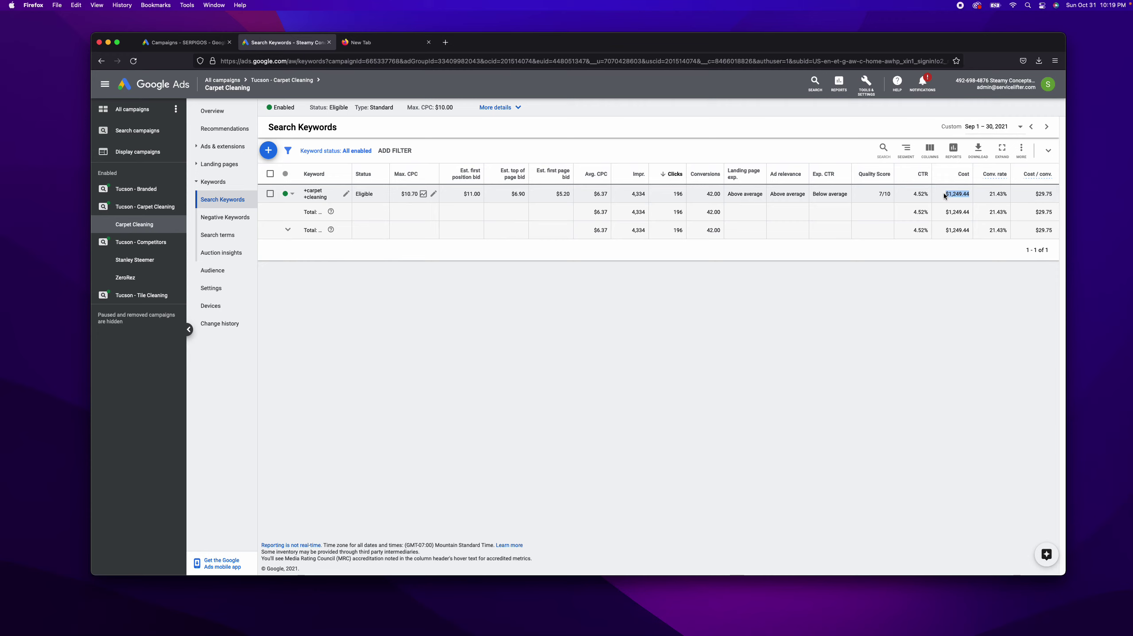